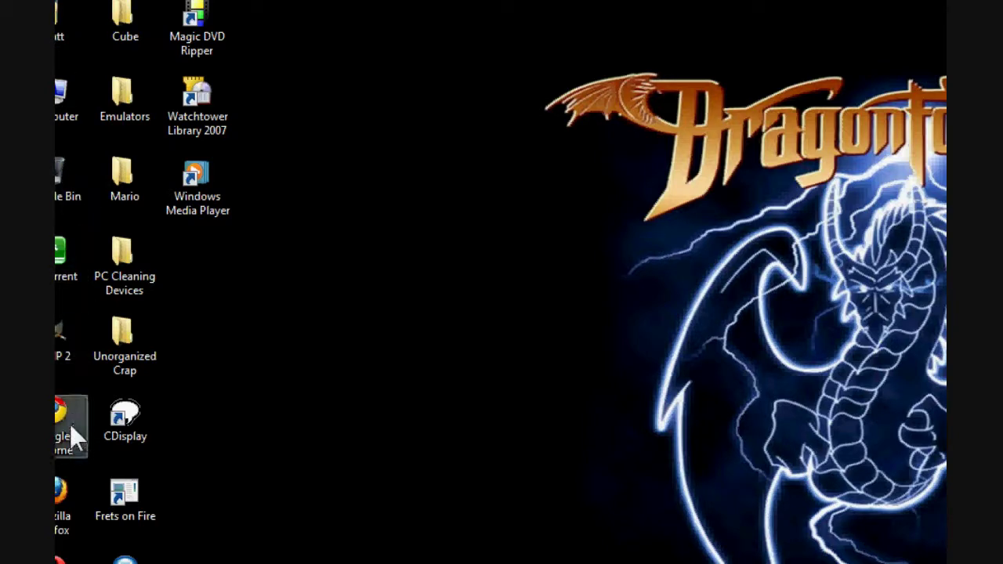
Launch ZSNES from the Emulators folder and load MEGA MAN X.ZIP
double_click(129, 104)
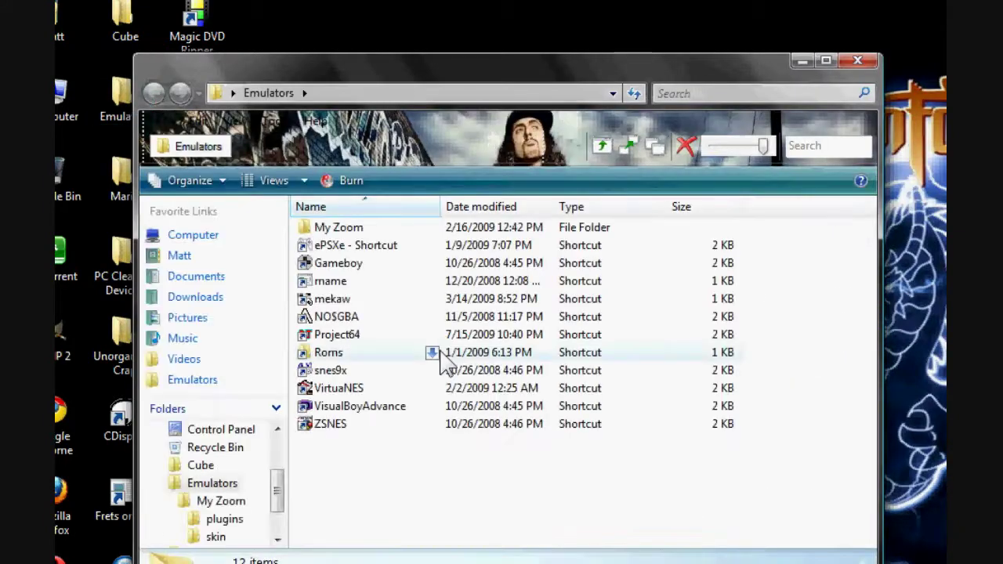
double_click(339, 433)
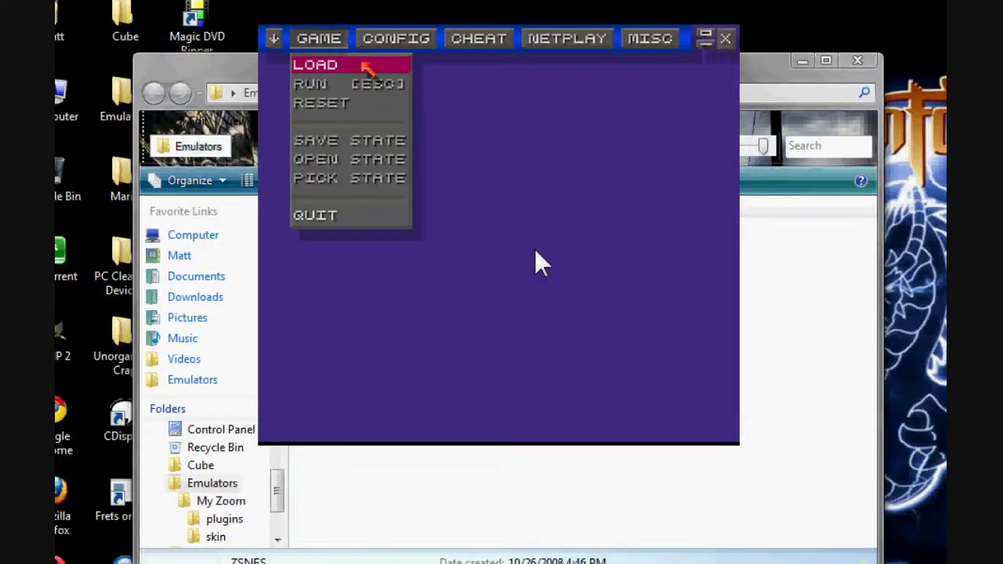
click(366, 67)
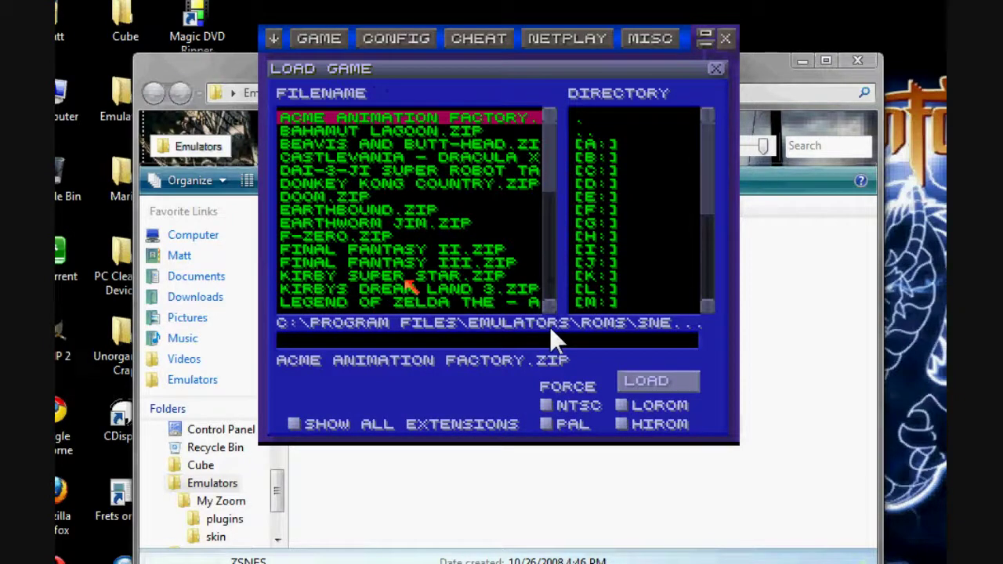
text(megam)
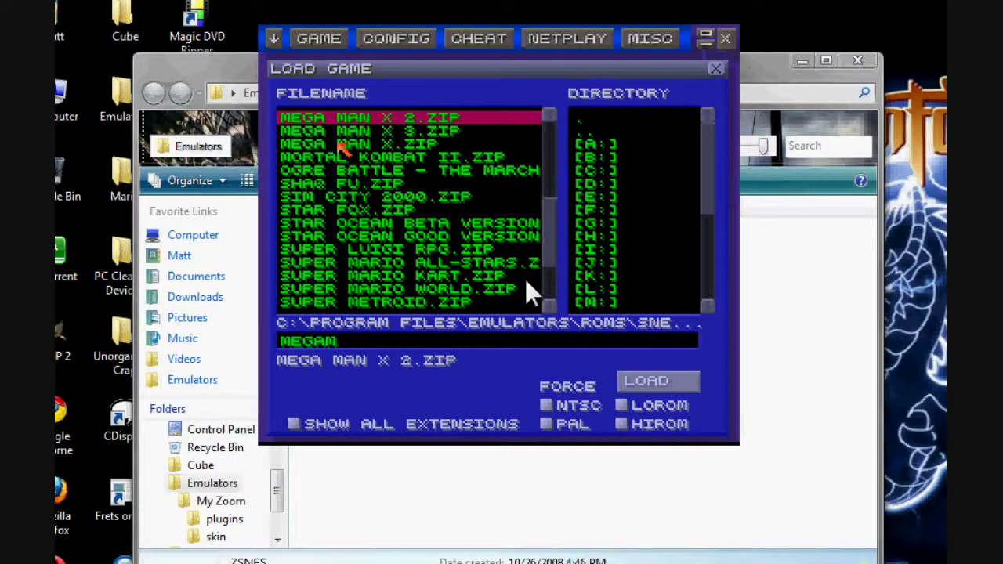
click(343, 147)
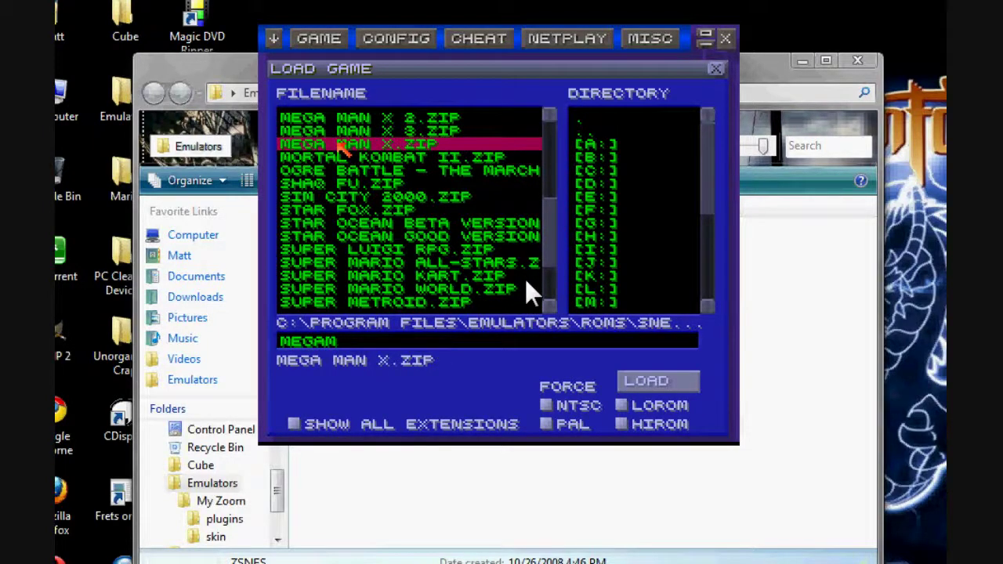
key(Return)
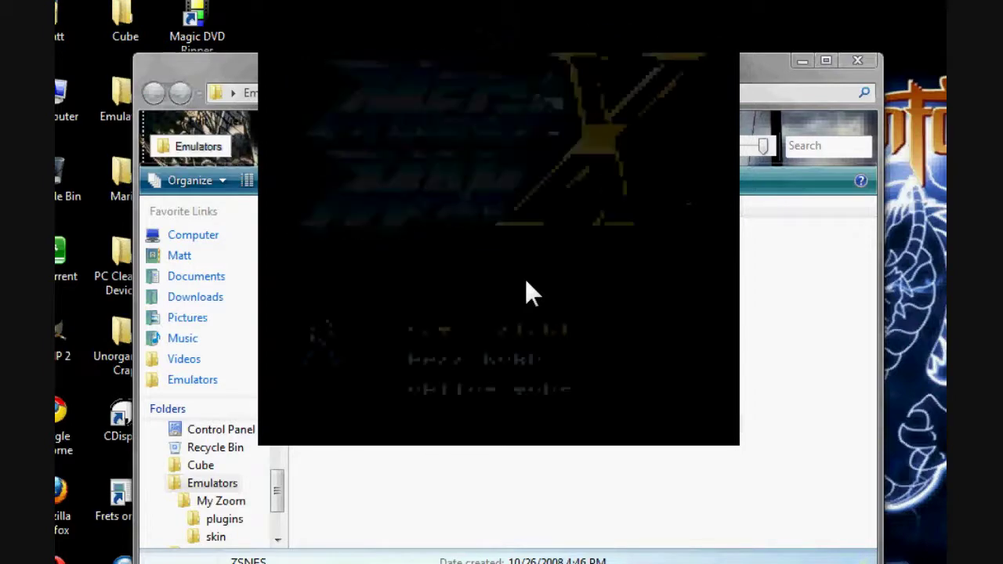
Start the game and run X along the highway, shooting at the blue mech enemy
key(Return)
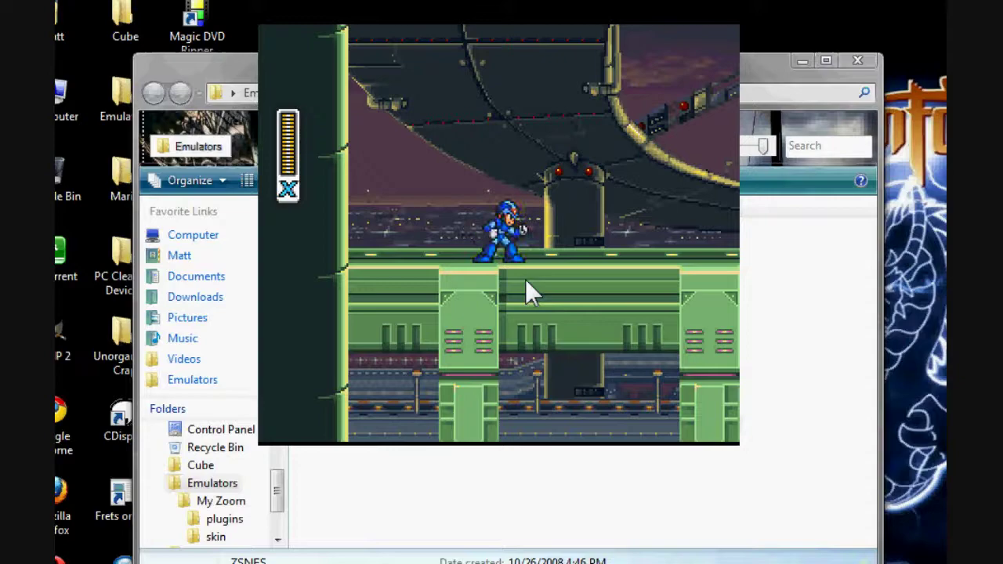
key(Right)
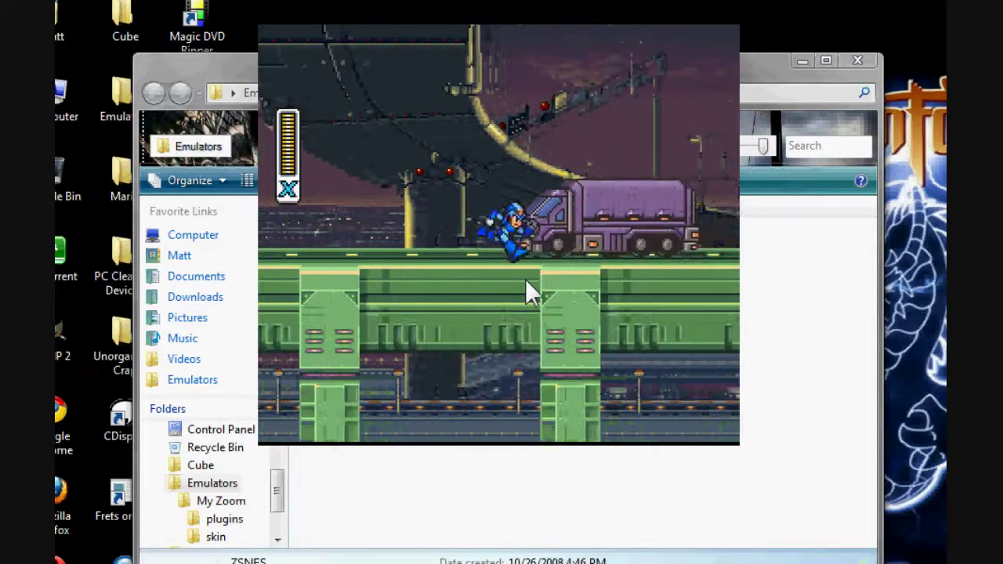
key(Right)
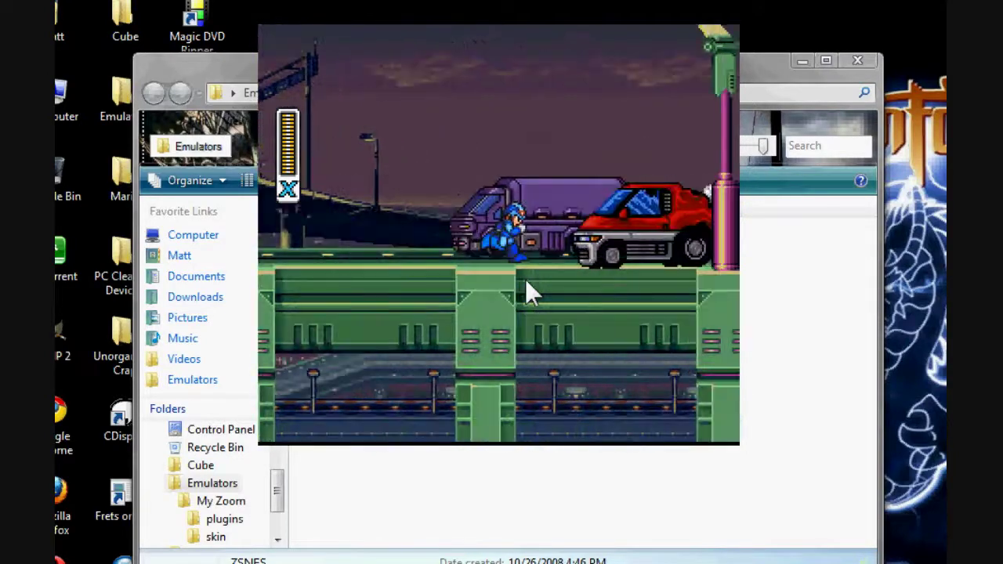
key(Right)
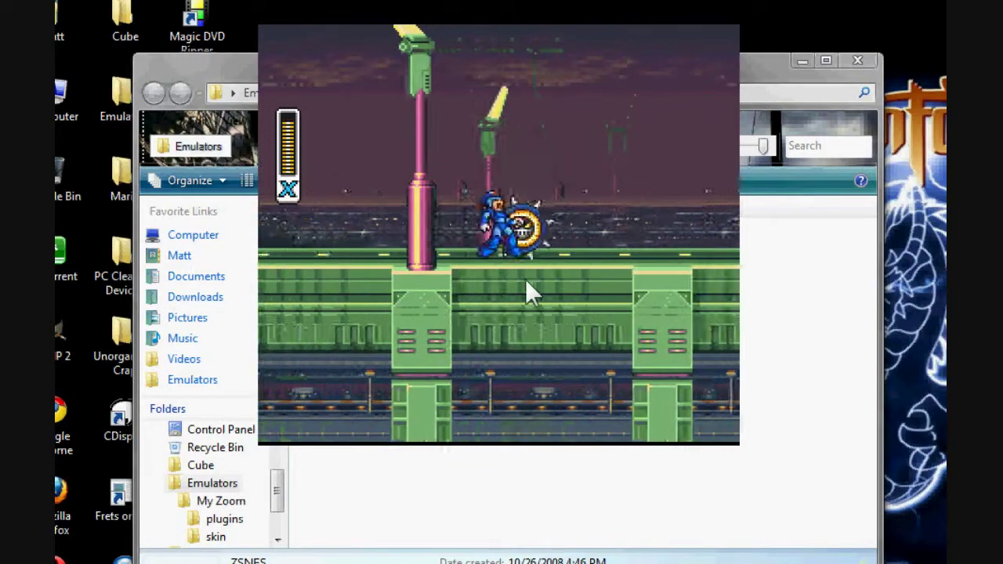
key(Right)
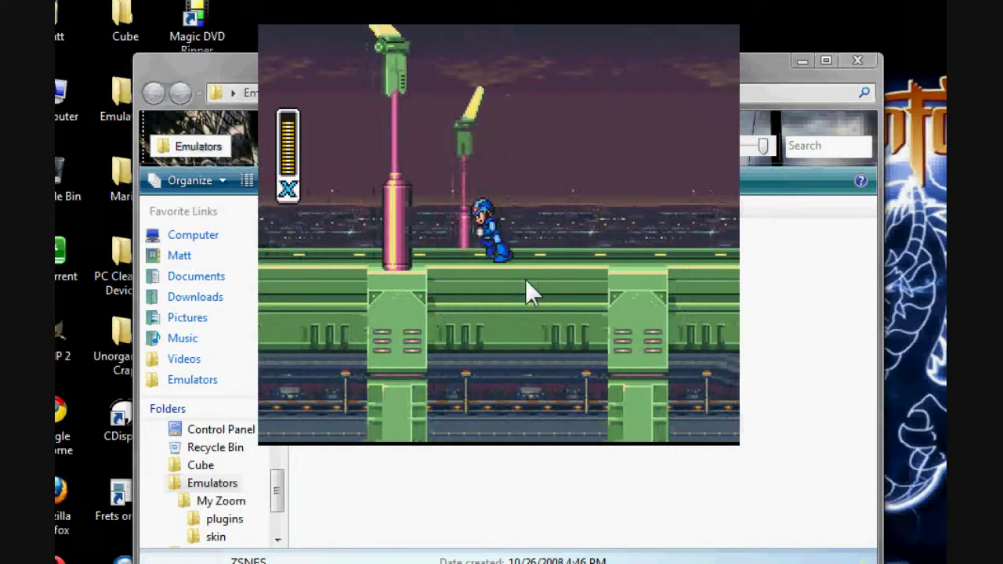
key(Right)
key(a)
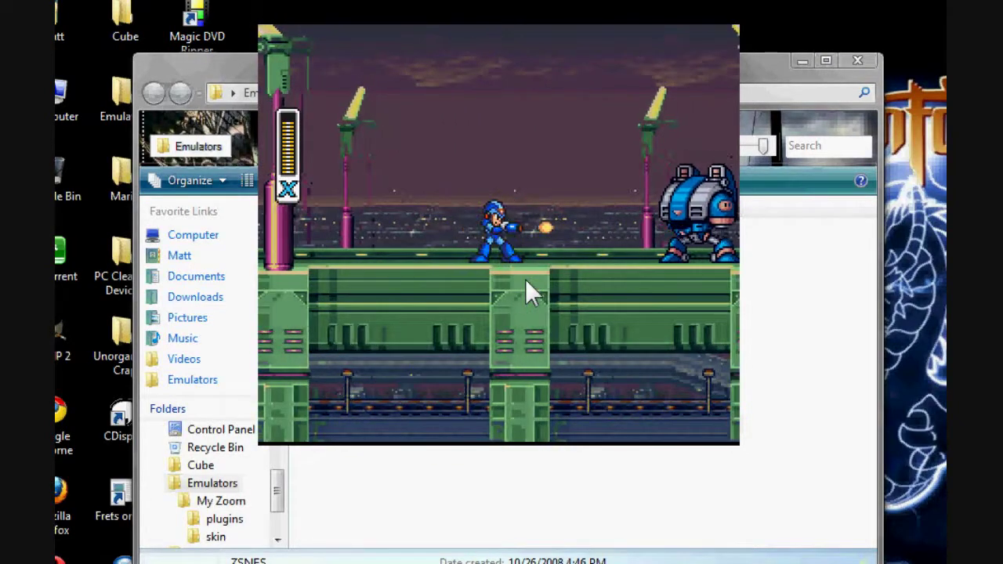
key(Left)
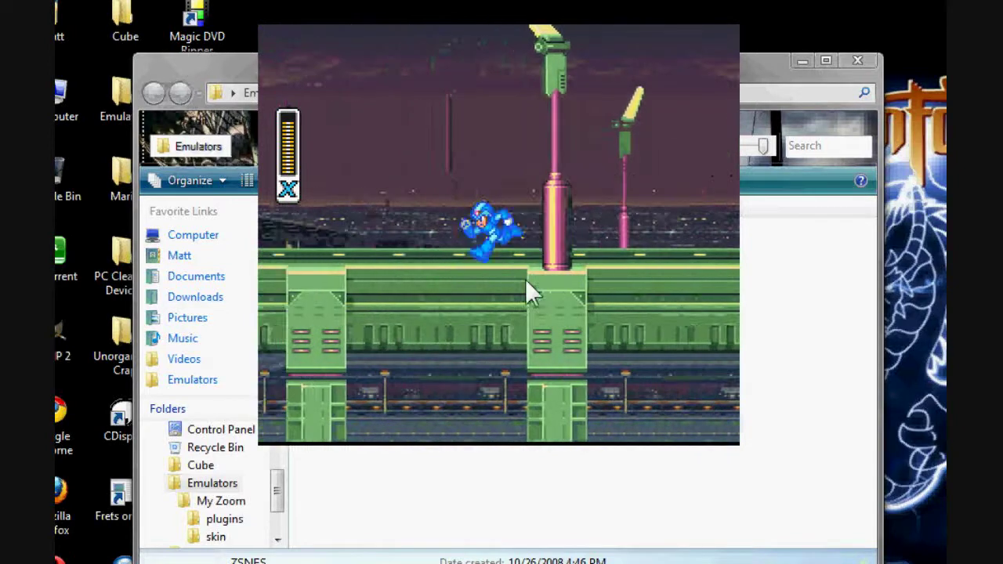
key(Left)
key(a)
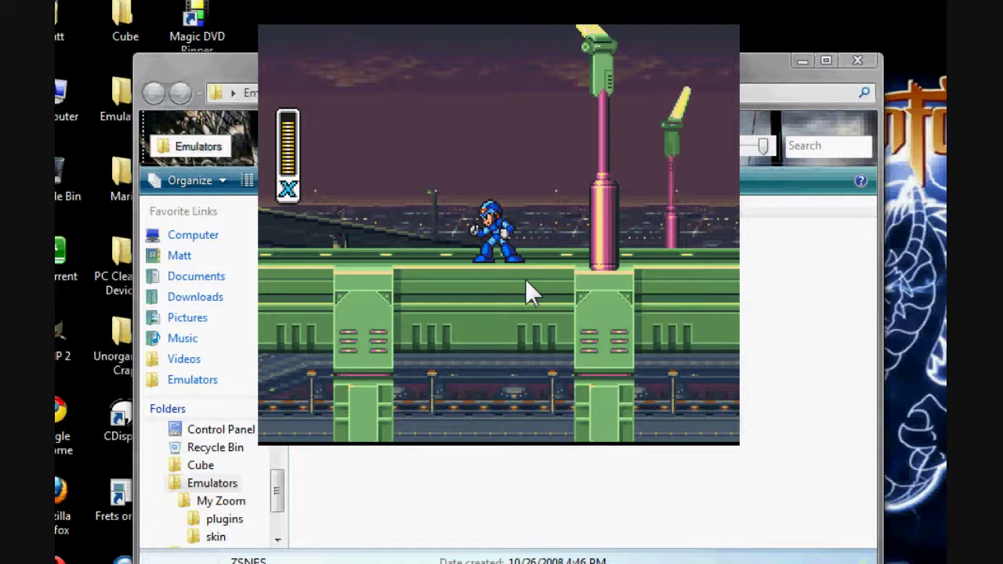
Hide background layers BG2, BG3, BG4 and BG1 so X stands on a plain backdrop
key(2)
key(3)
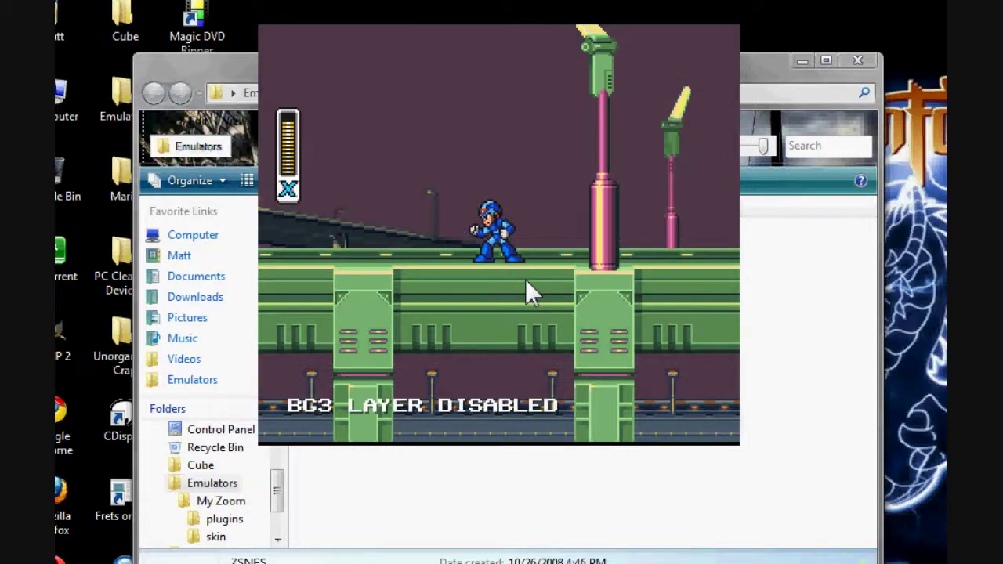
key(4)
key(1)
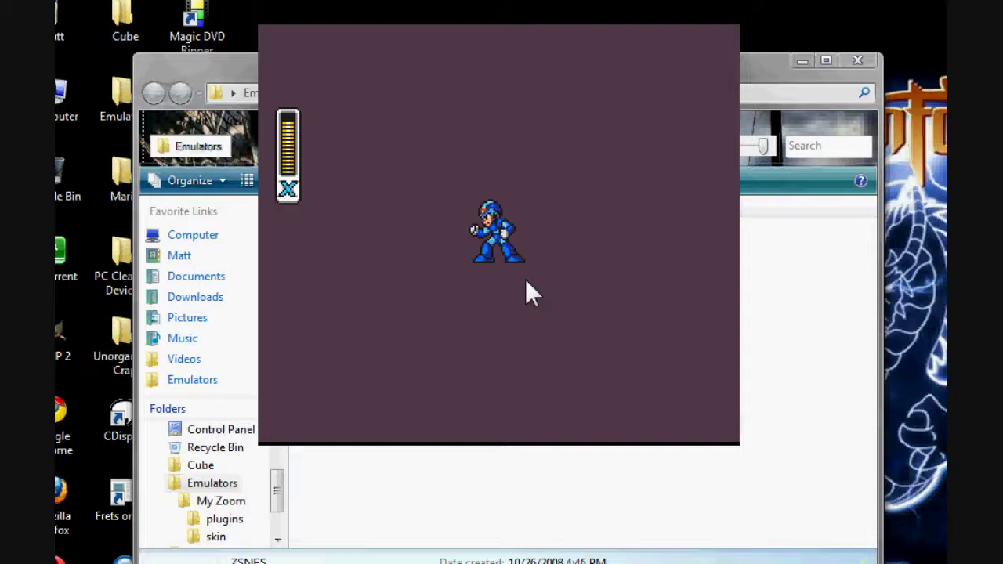
Turn all four background layers back on and bring up the emulator menu
key(2)
key(1)
key(3)
key(4)
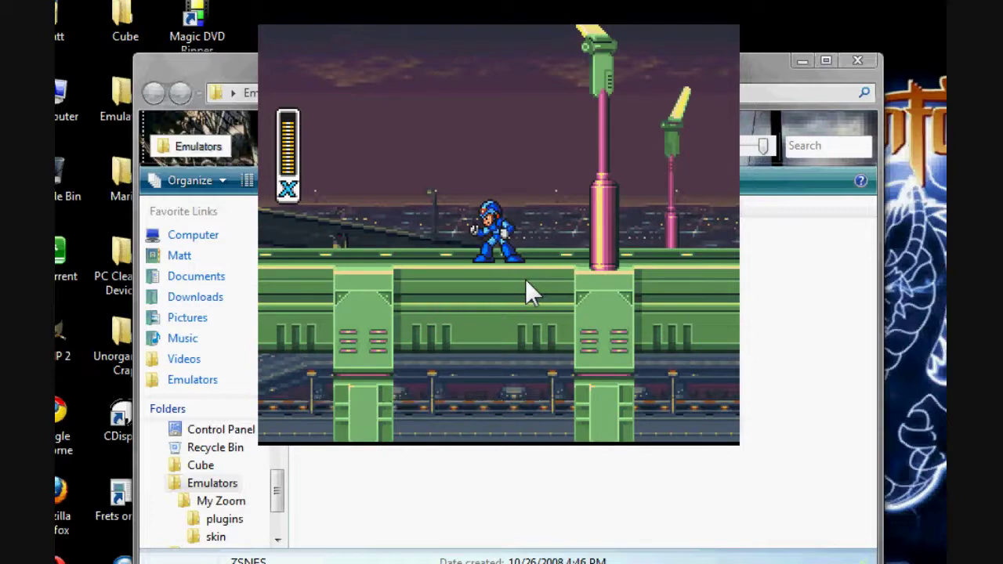
key(Escape)
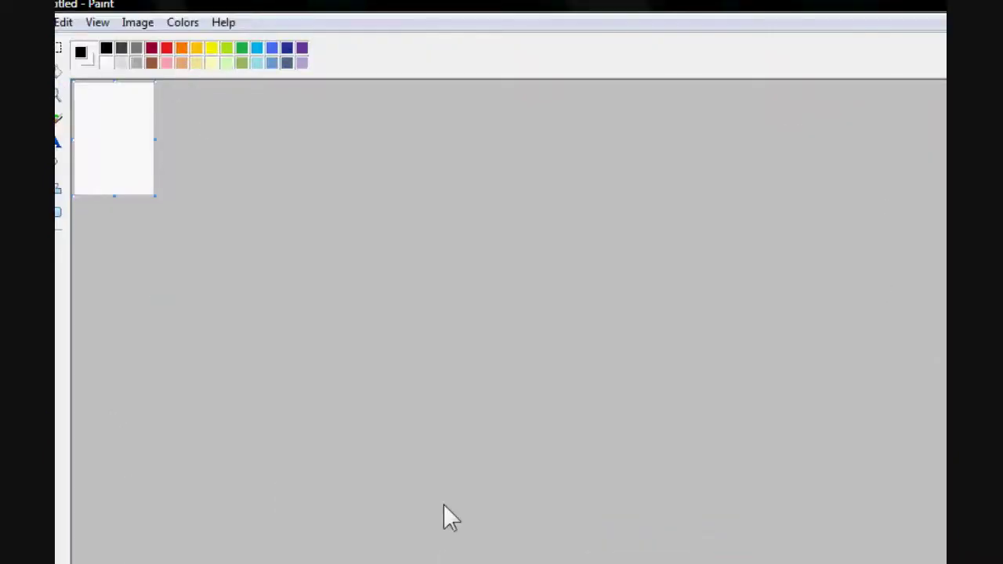
Paste the screenshot, shift it so the sprite sits top-left, and shrink the canvas to the sprite
key(ctrl+v)
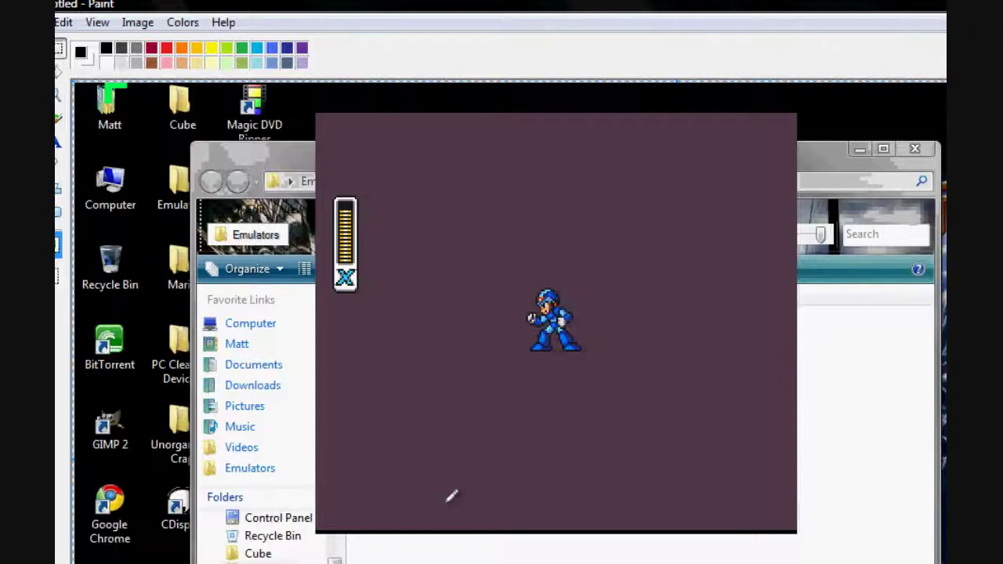
mouse_move(730, 446)
mouse_down()
mouse_move(618, 381)
mouse_move(482, 346)
mouse_move(391, 290)
mouse_move(353, 282)
mouse_up()
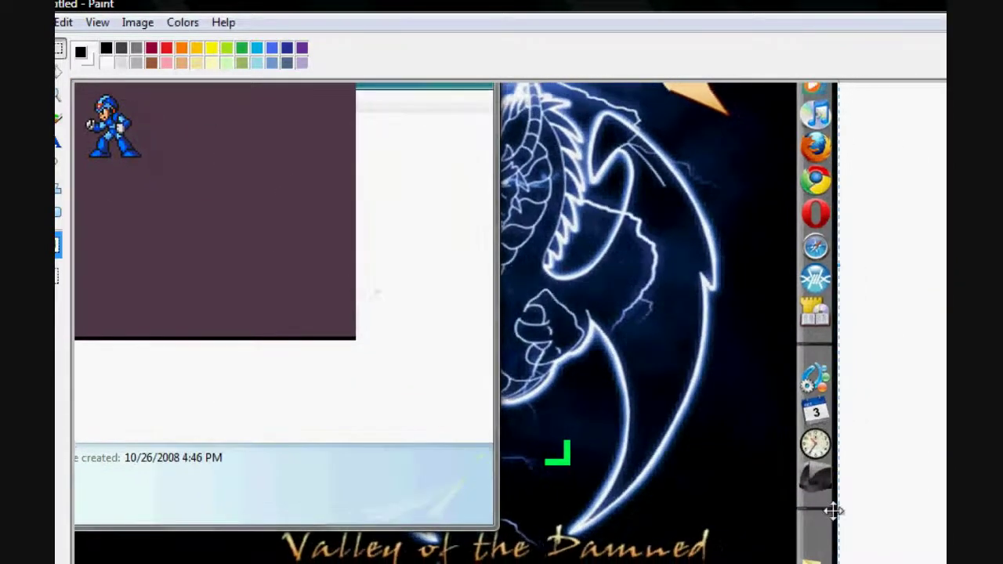
mouse_move(833, 511)
mouse_down()
mouse_move(833, 348)
mouse_move(716, 352)
mouse_up()
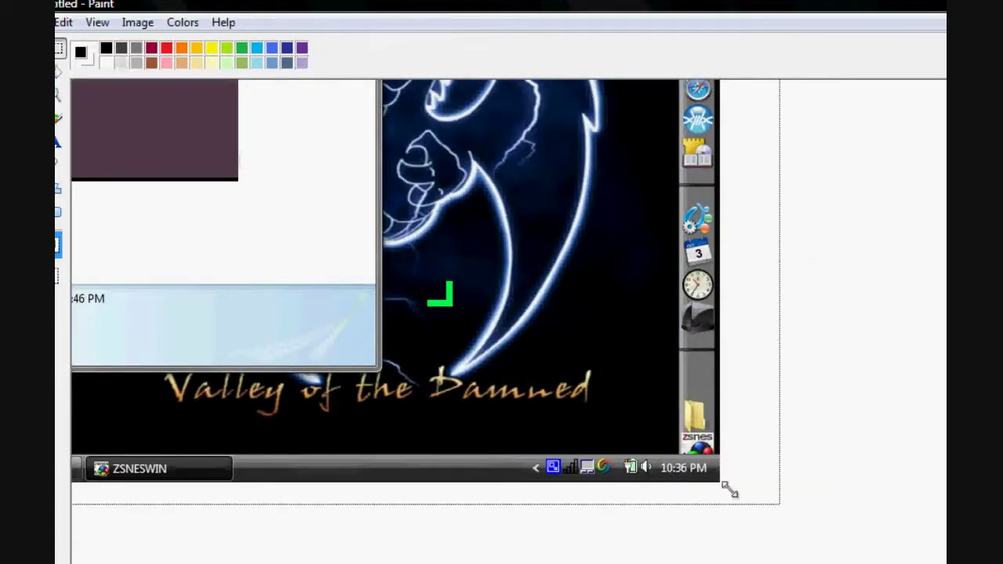
drag(728, 489, 177, 135)
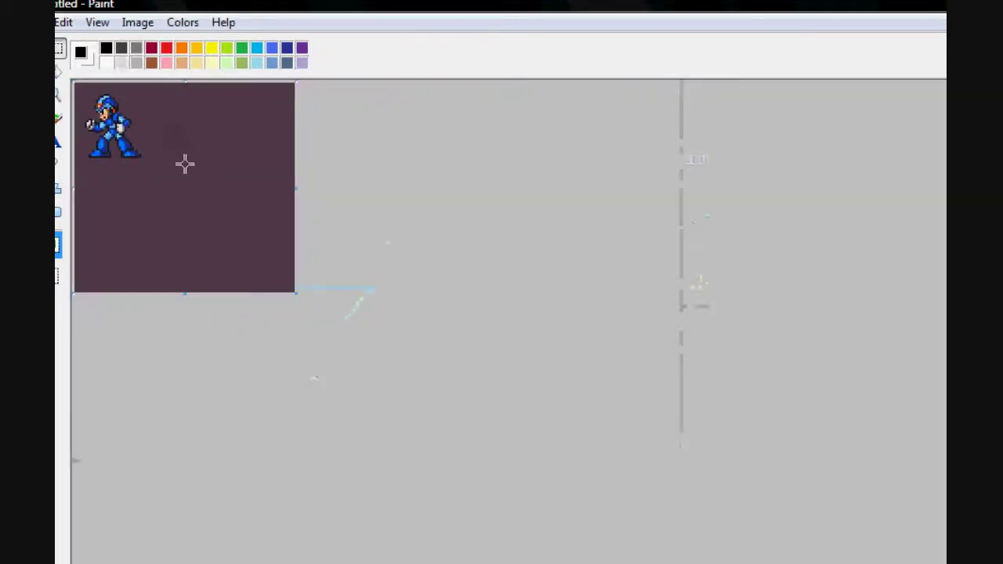
mouse_move(298, 294)
mouse_down()
mouse_move(167, 168)
mouse_move(156, 175)
mouse_up()
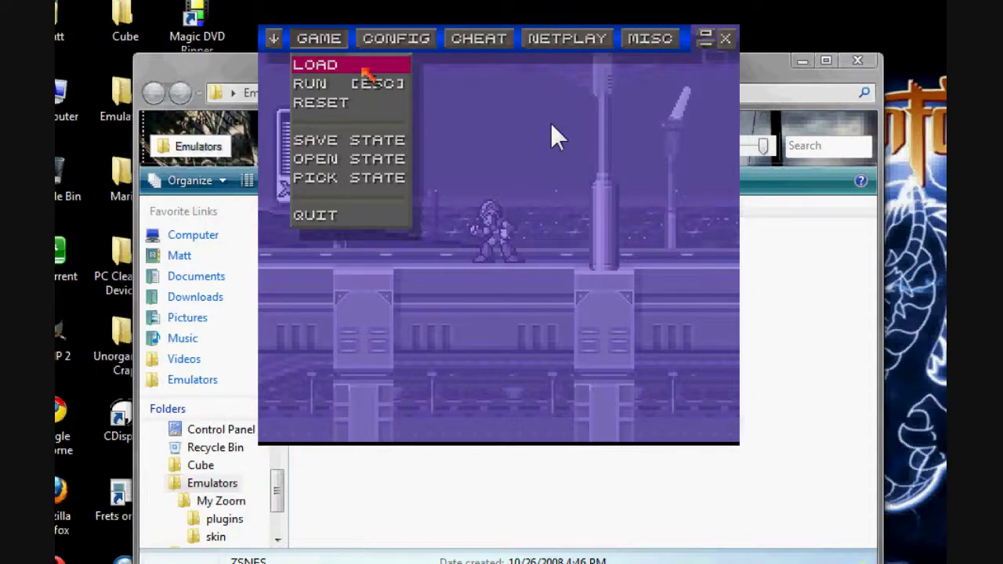
Resume the game and reposition X in the centre, jumping past the spiked enemy
key(Escape)
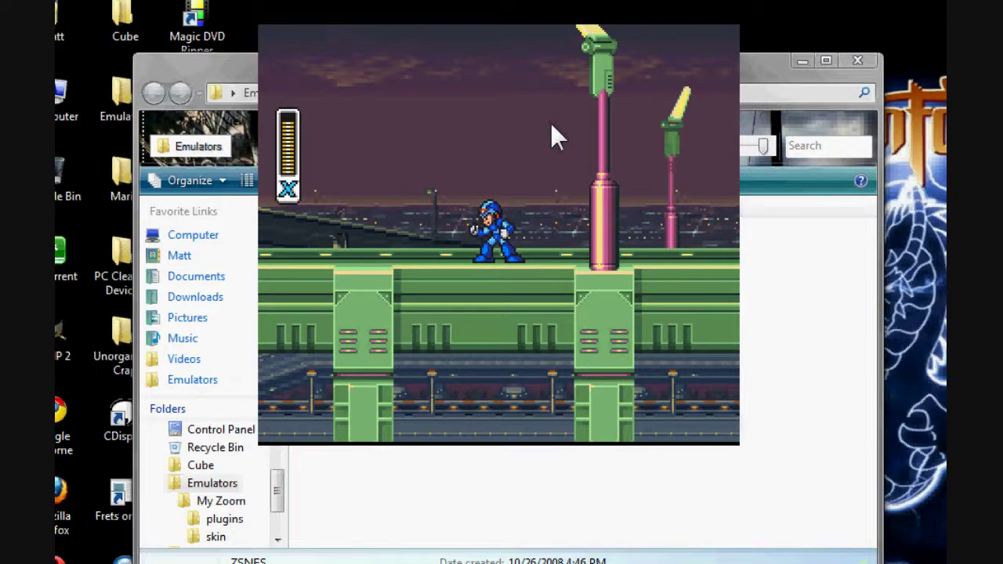
key(Right)
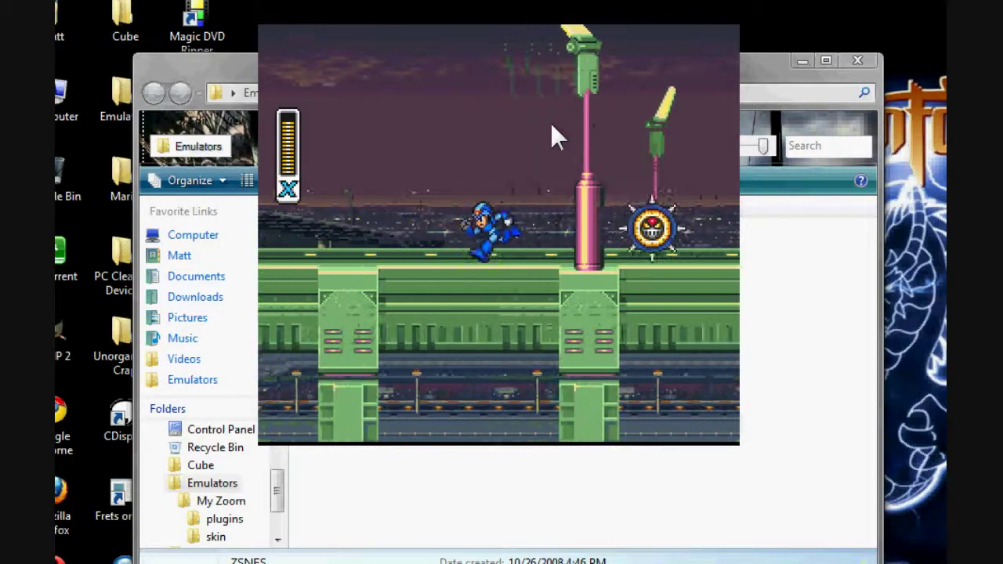
key(z)
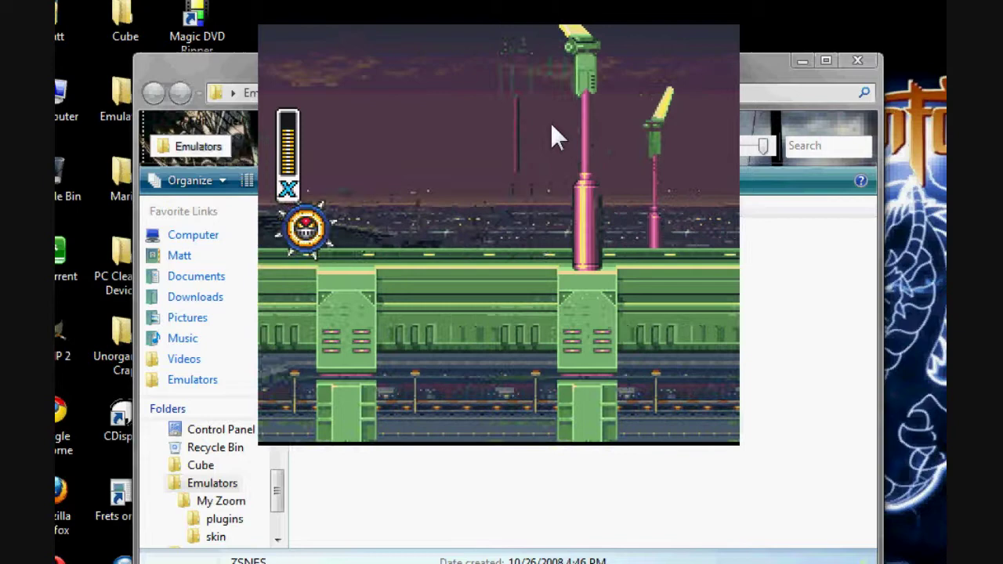
key(Left)
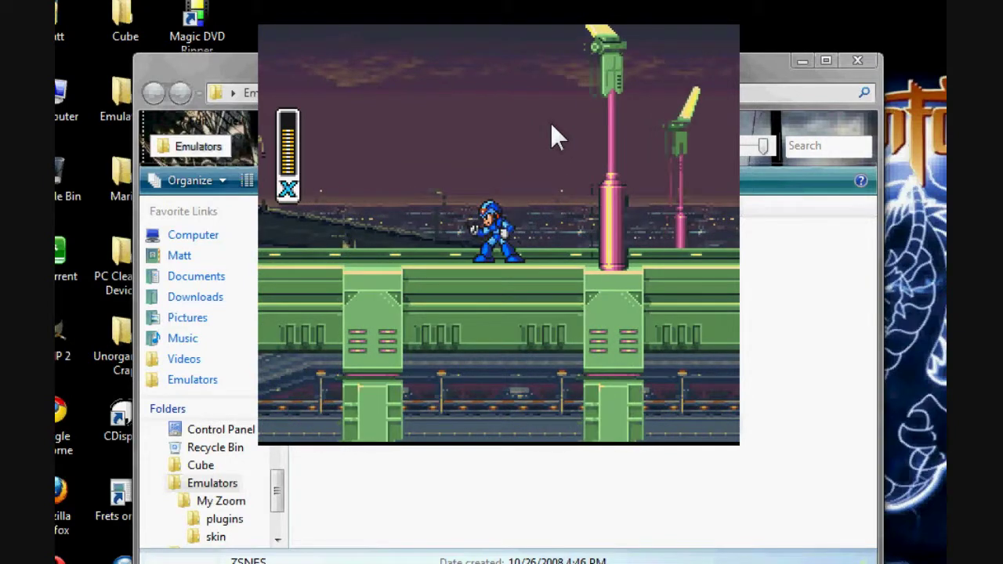
Hide the sprite layer with 5 to capture the bare background, then show sprites again
key(5)
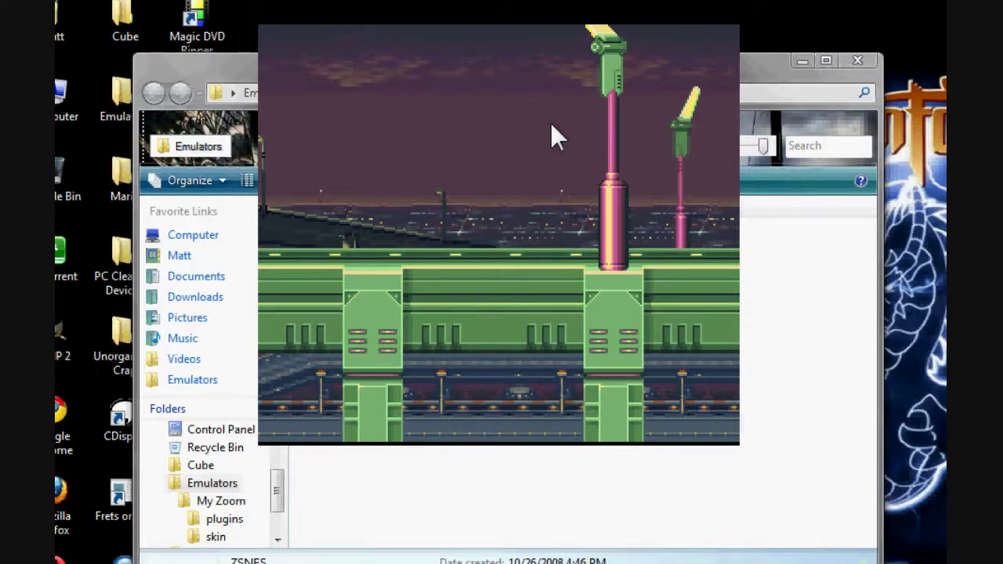
key(5)
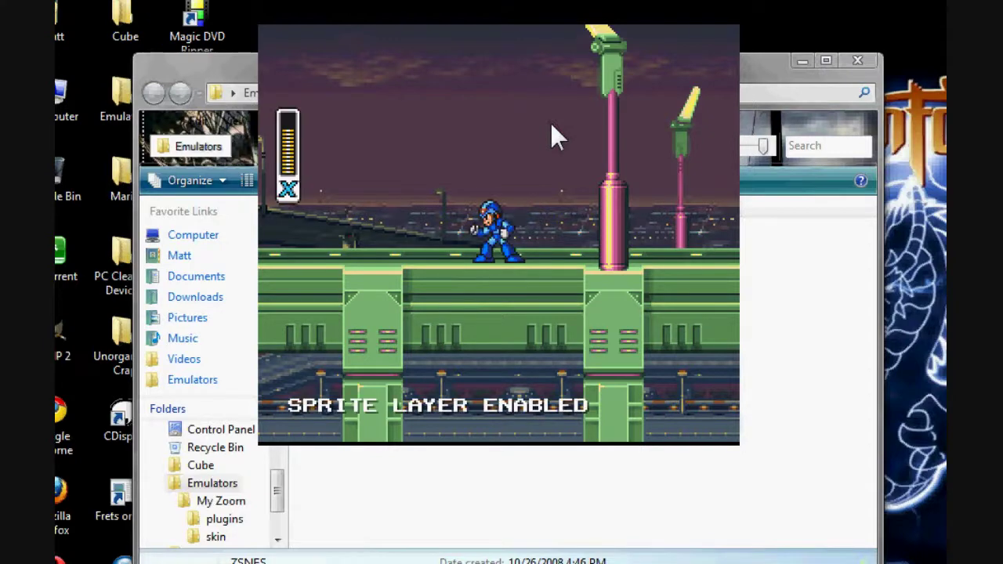
key(Escape)
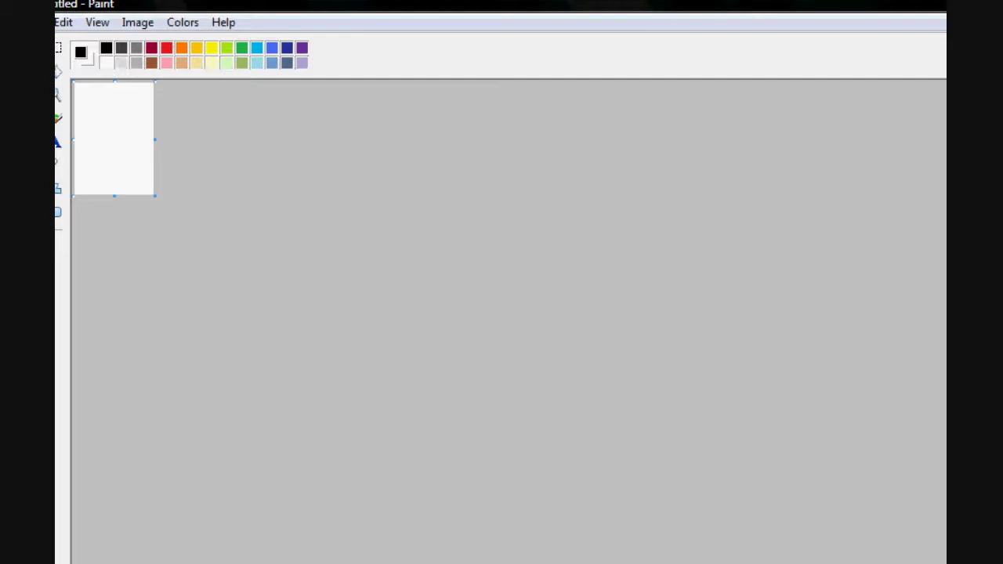
Paste the background screenshot, align it to the canvas corner, and shrink the canvas to fit
key(ctrl+v)
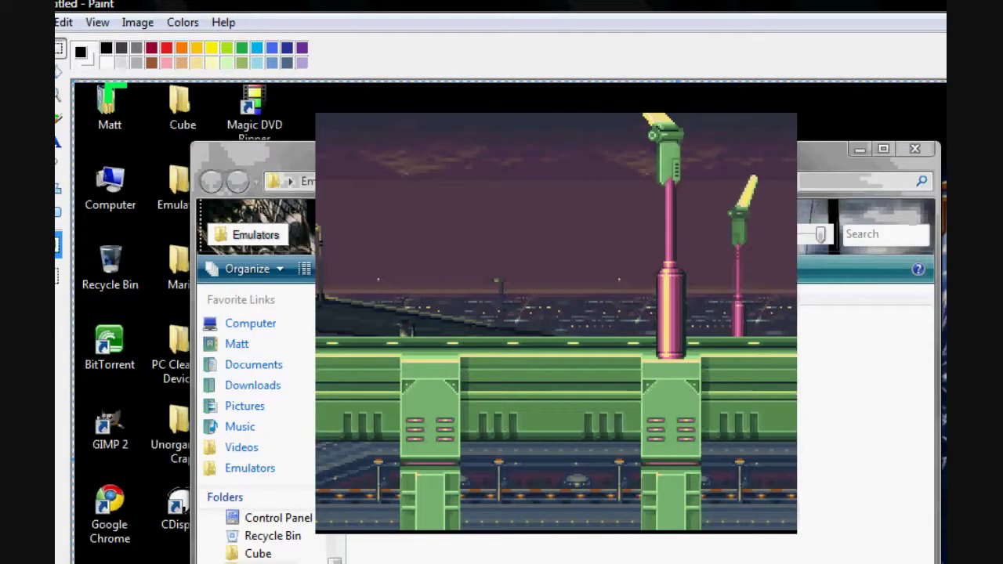
mouse_move(753, 561)
mouse_down()
mouse_move(538, 530)
mouse_move(509, 541)
mouse_move(522, 554)
mouse_up()
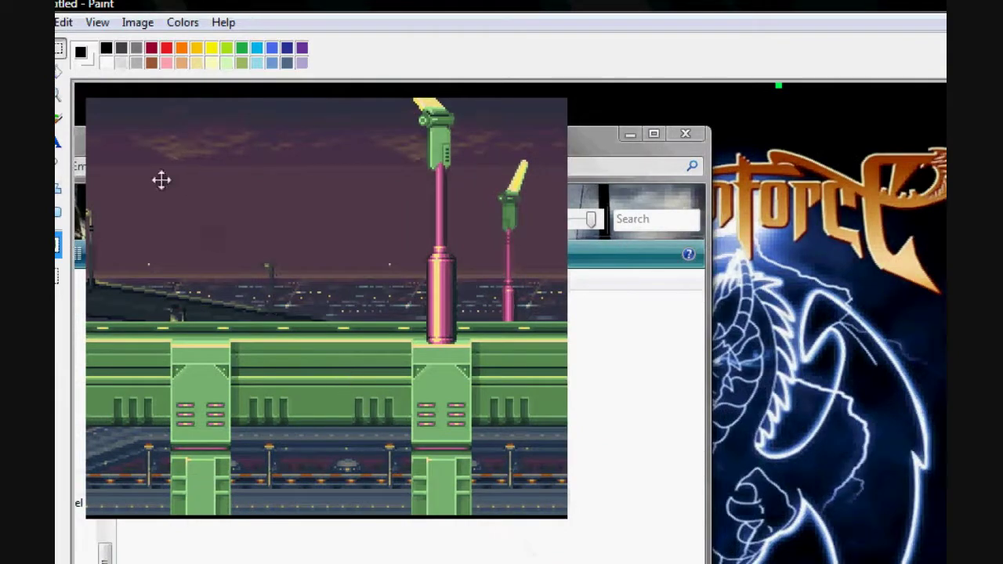
drag(150, 166, 139, 152)
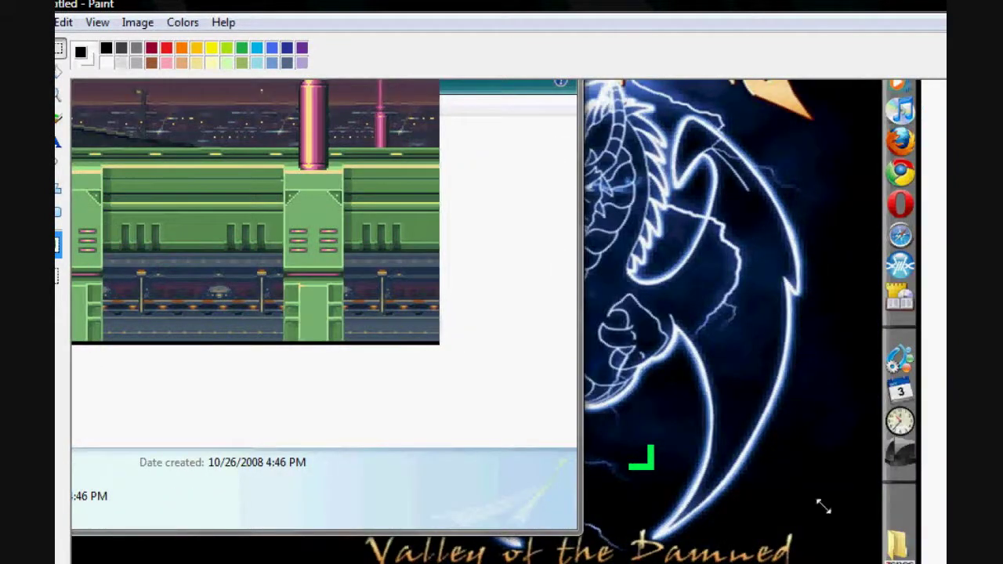
mouse_move(824, 507)
mouse_down()
mouse_move(544, 410)
mouse_move(440, 345)
mouse_up()
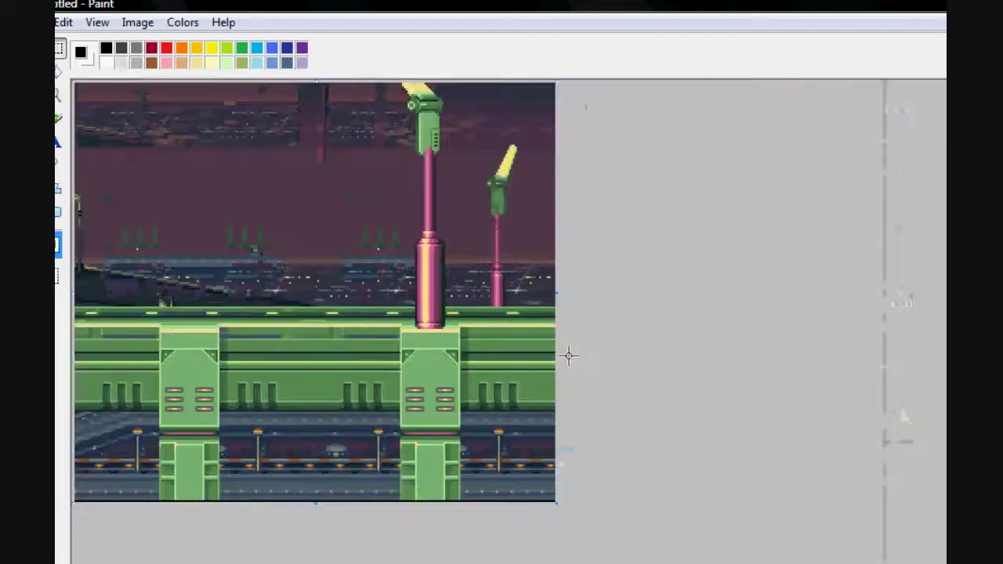
Start saving the image and set the file type to PNG
key(ctrl+s)
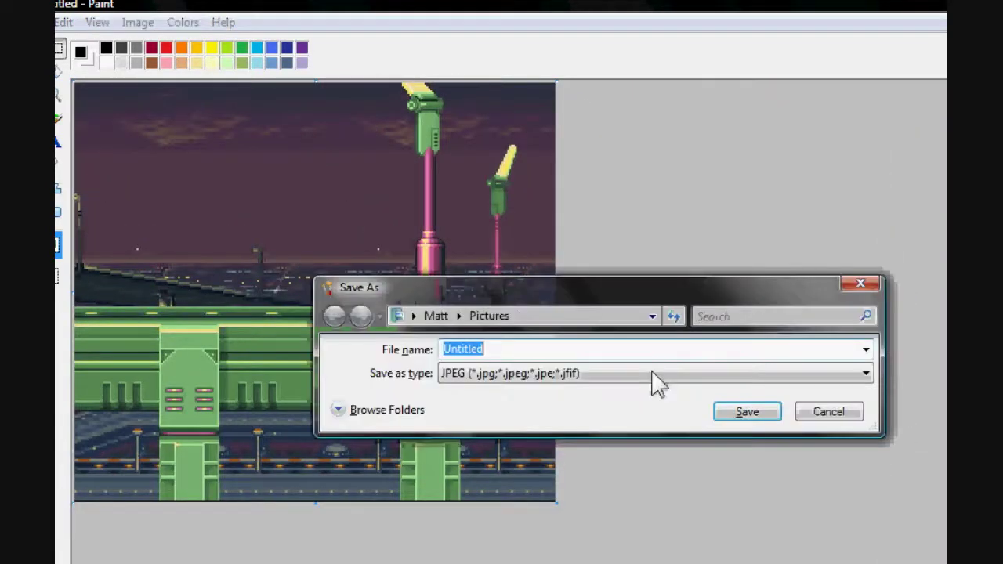
click(651, 374)
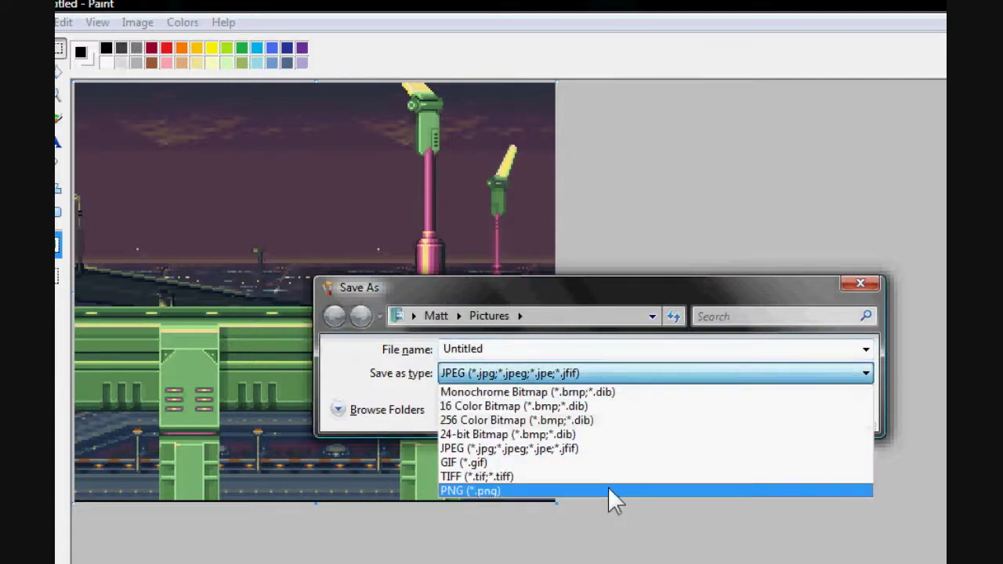
click(608, 487)
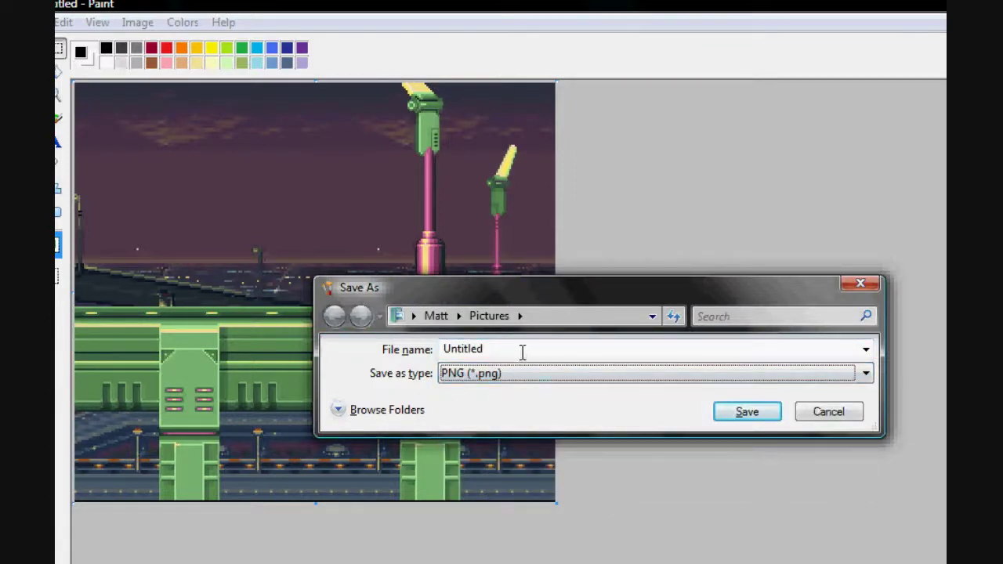
click(519, 316)
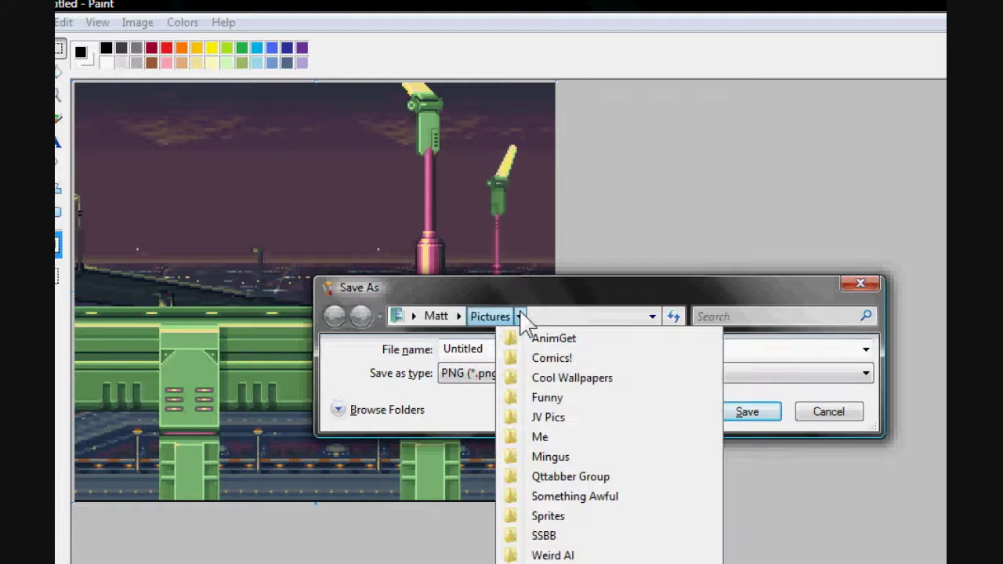
click(519, 316)
Create a Megaman folder in Pictures and save the image into it
click(354, 411)
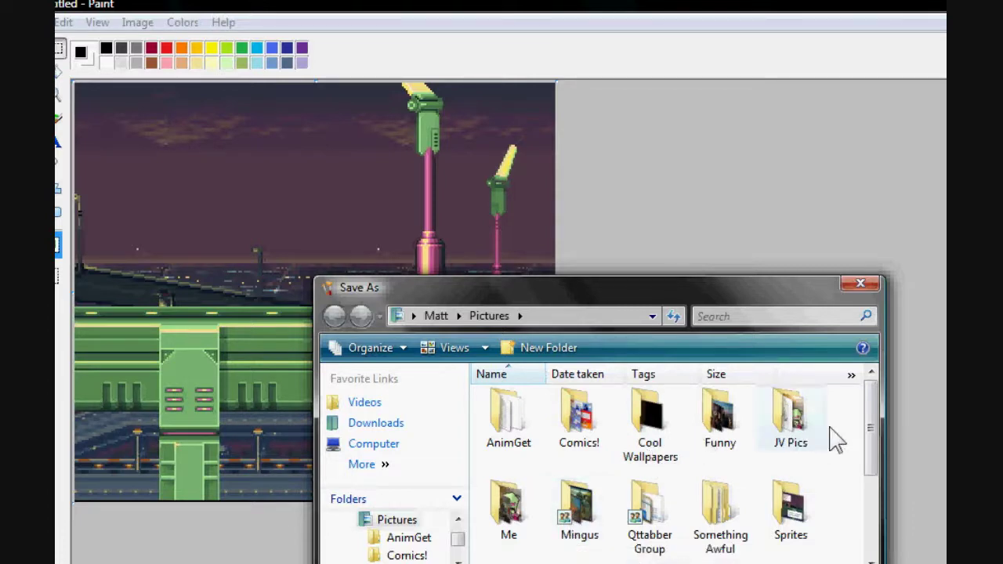
click(539, 352)
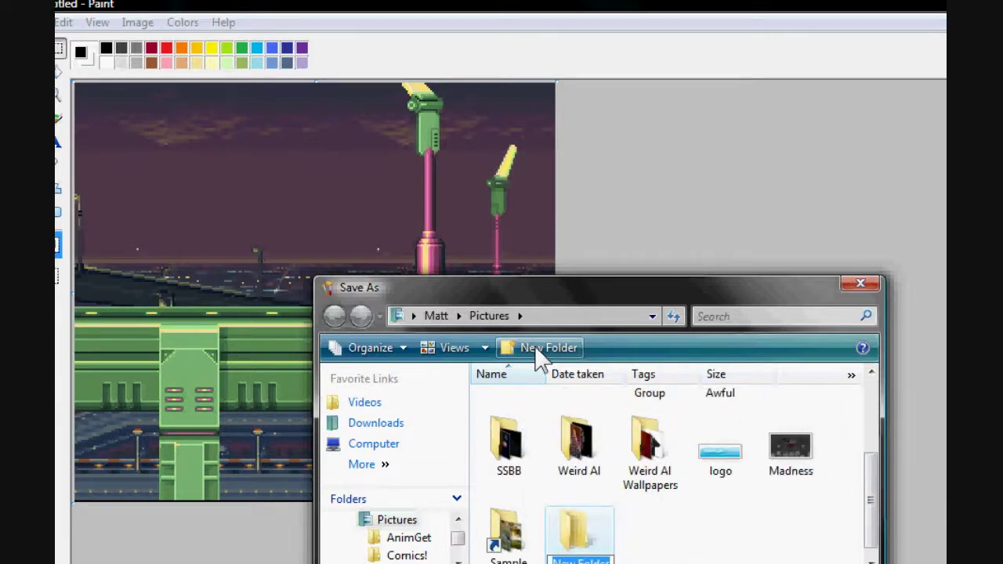
text(Megaman)
key(Return)
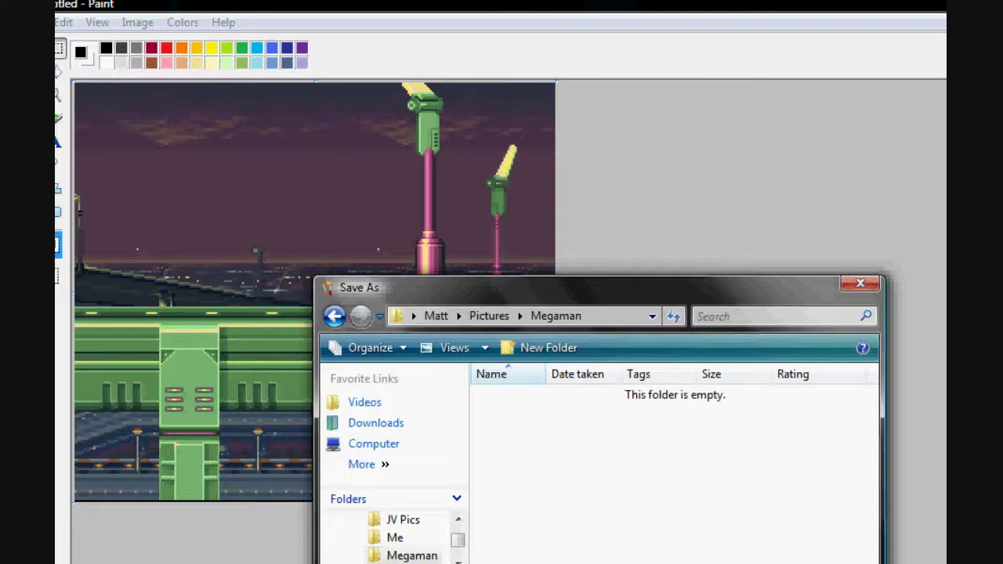
key(Return)
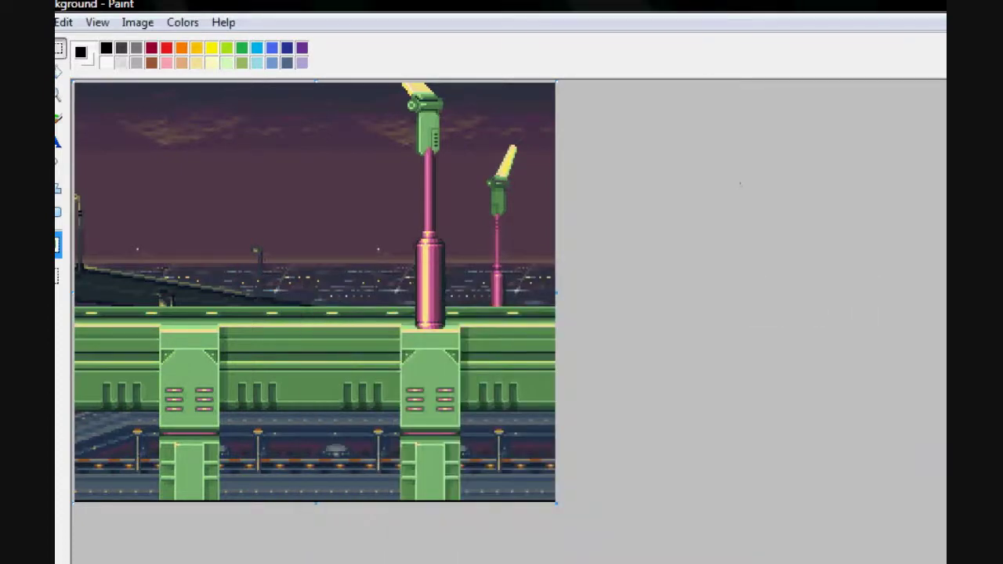
Return to ZSNES, resume the game, and play forward to the scene with Zero
key(alt+Tab)
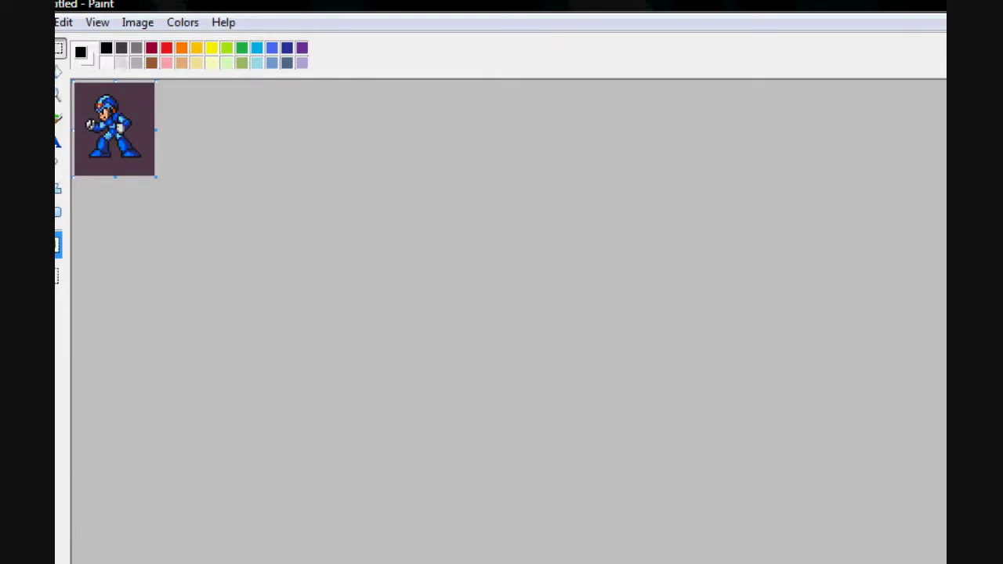
key(alt+Tab)
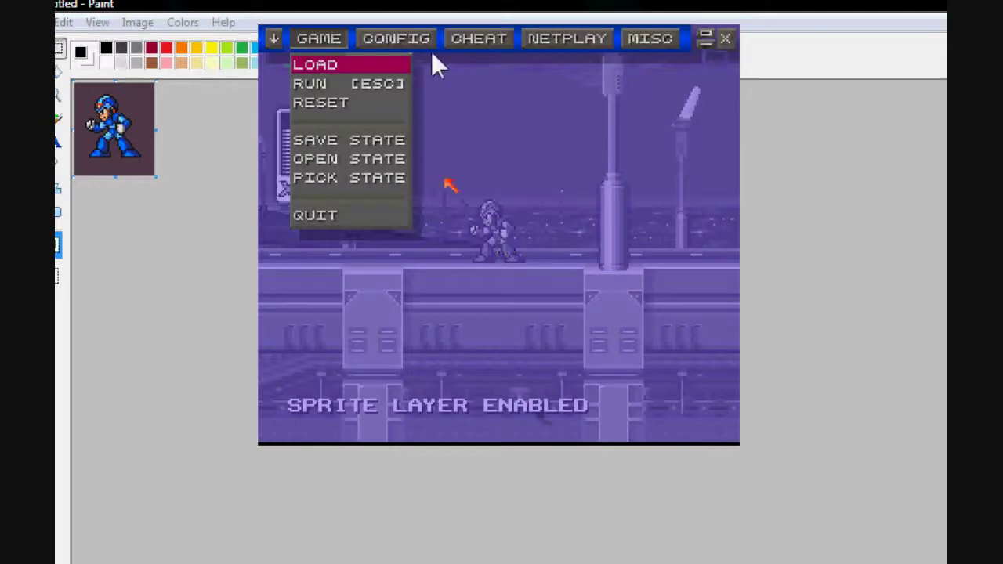
key(Escape)
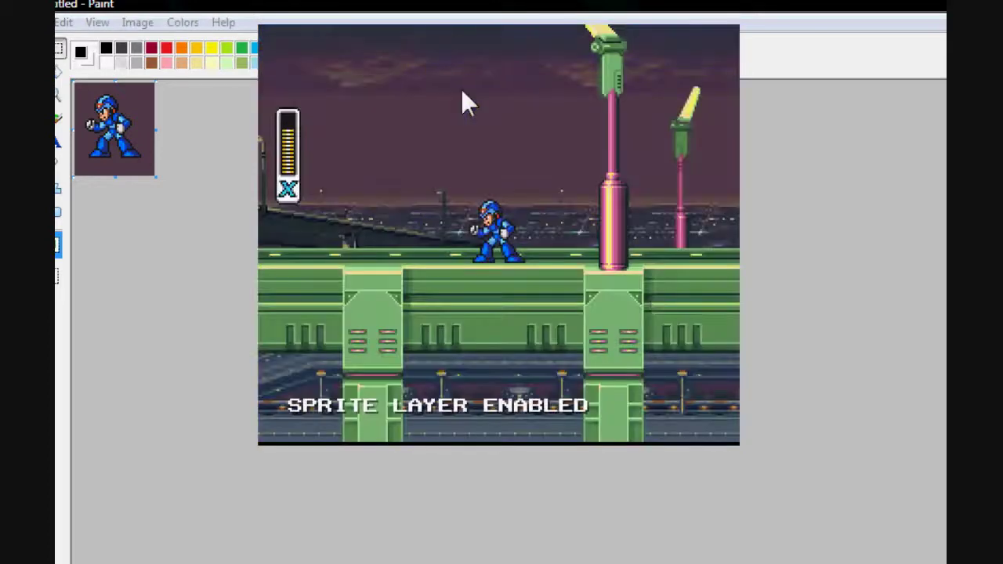
key(Right)
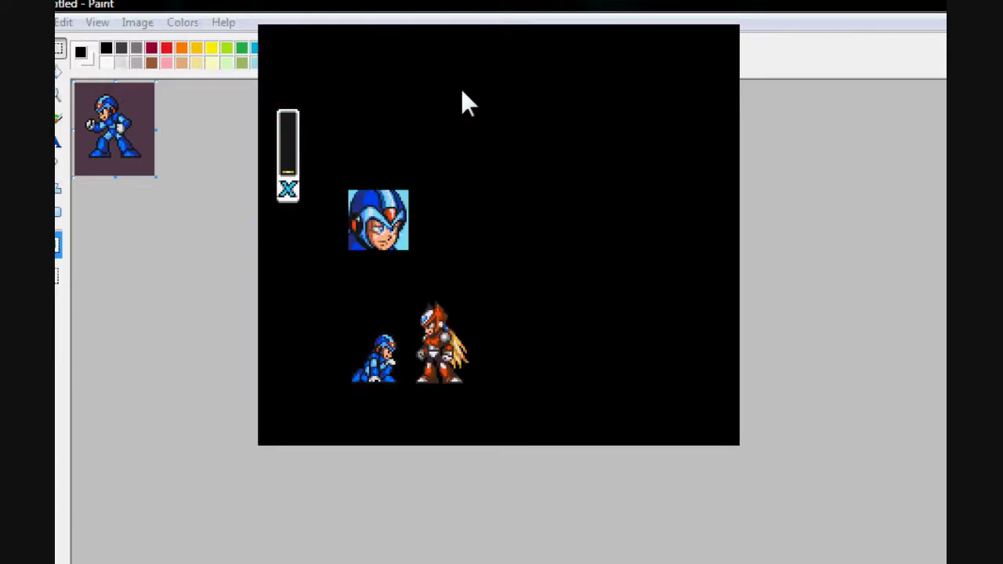
Turn the BG1 and BG3 layers back on, then quit ZSNES from the game menu
key(1)
key(3)
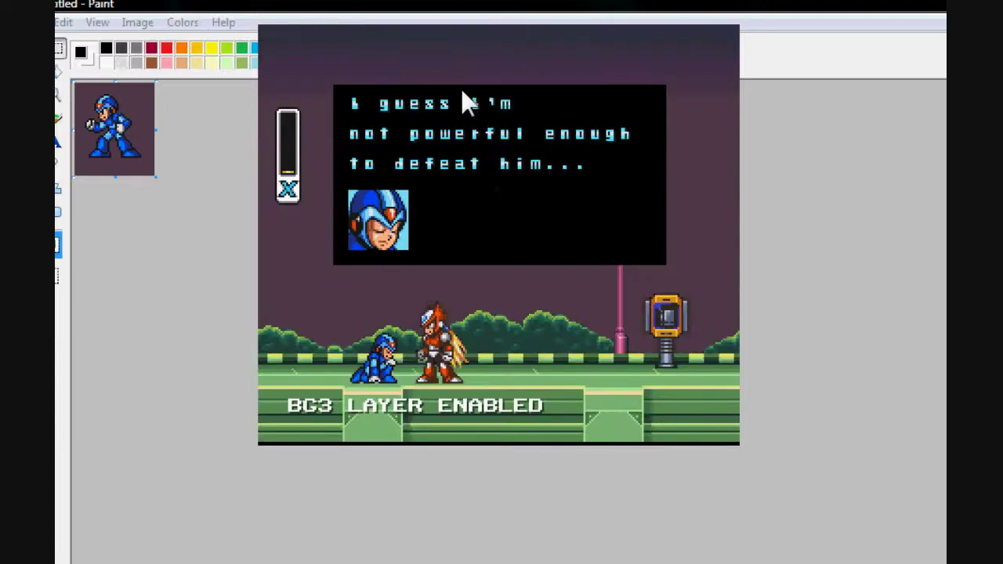
key(Escape)
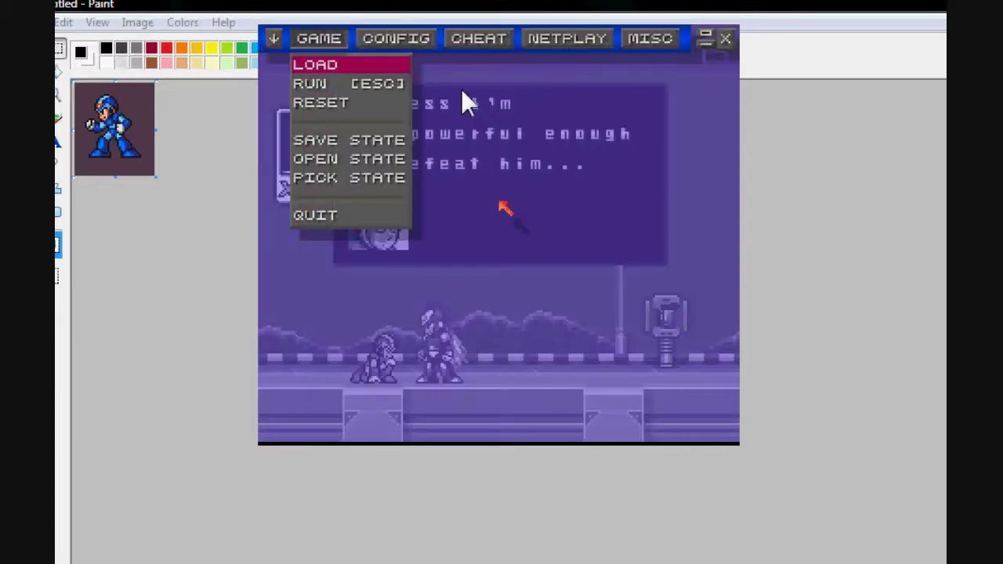
key(Up)
key(Return)
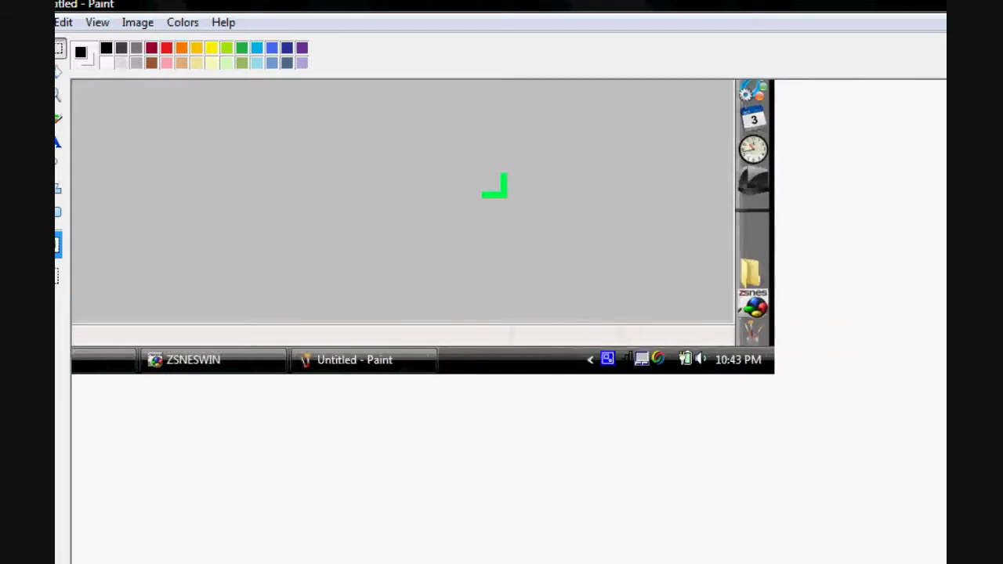
Crop the pasted capture to the game frame, then down to just the Zero sprite
mouse_move(73, 81)
mouse_down()
mouse_move(619, 469)
mouse_move(217, 151)
mouse_move(219, 141)
mouse_up()
key(ctrl+shift+x)
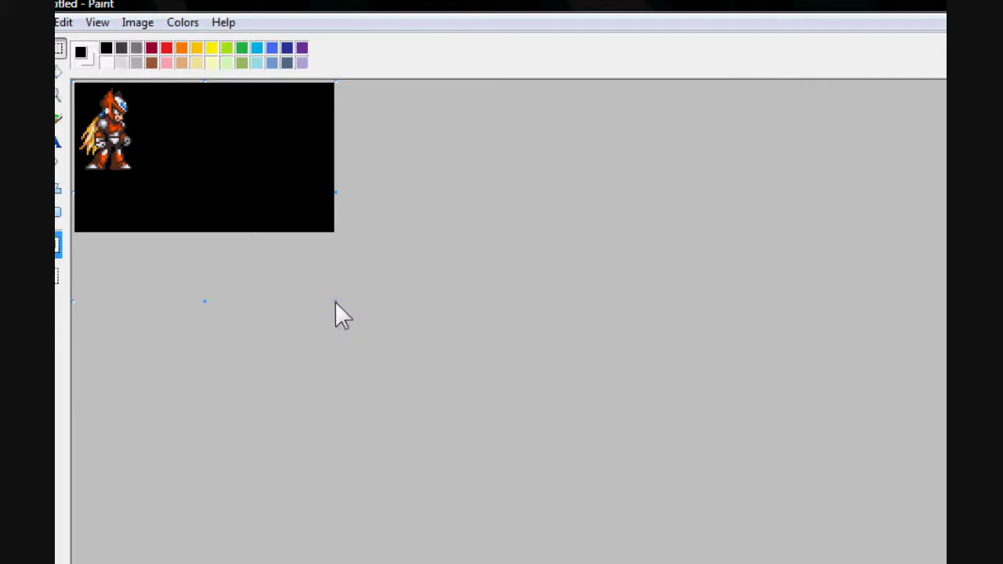
mouse_move(74, 83)
mouse_down()
mouse_move(193, 204)
mouse_move(146, 187)
mouse_up()
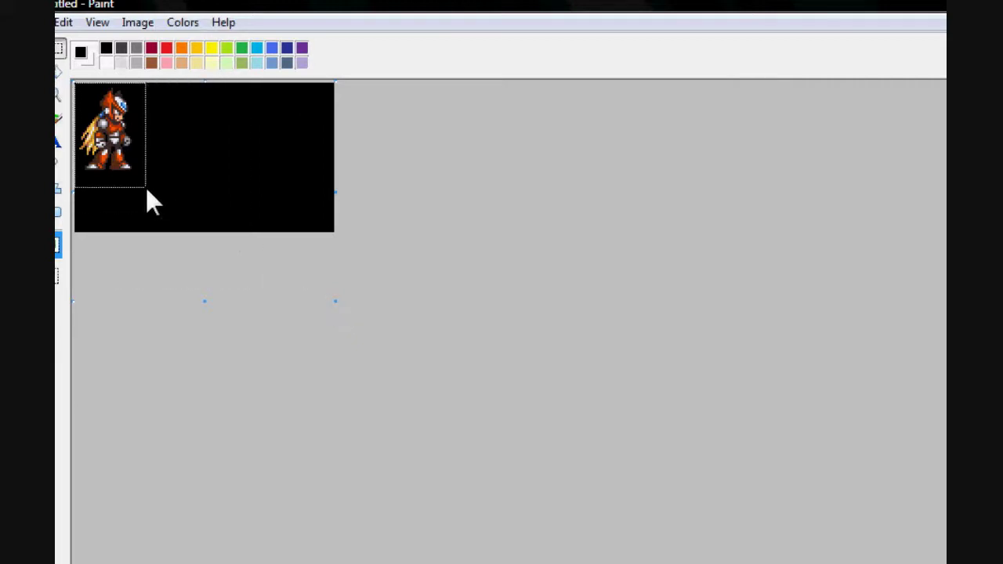
key(ctrl+shift+x)
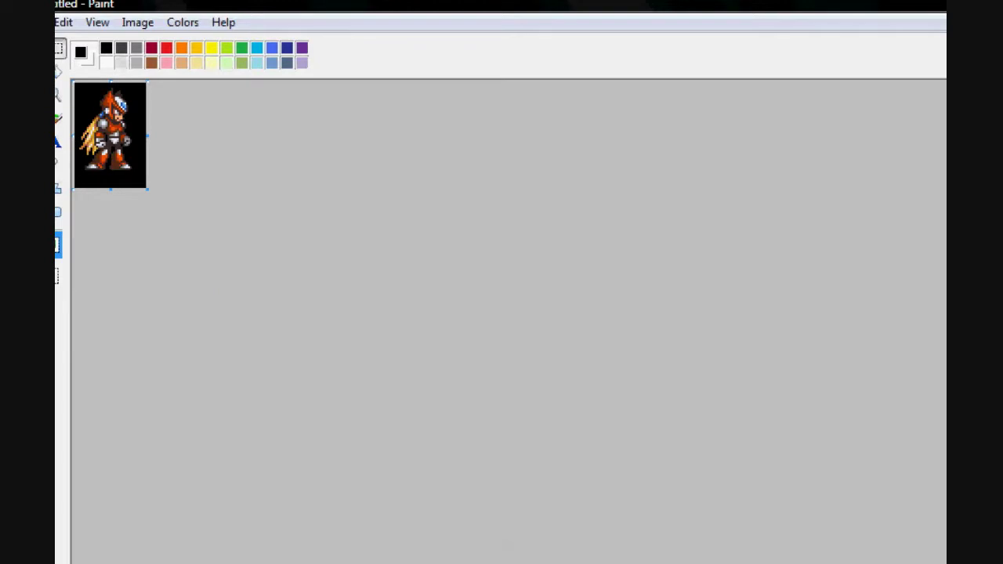
key(alt+Tab)
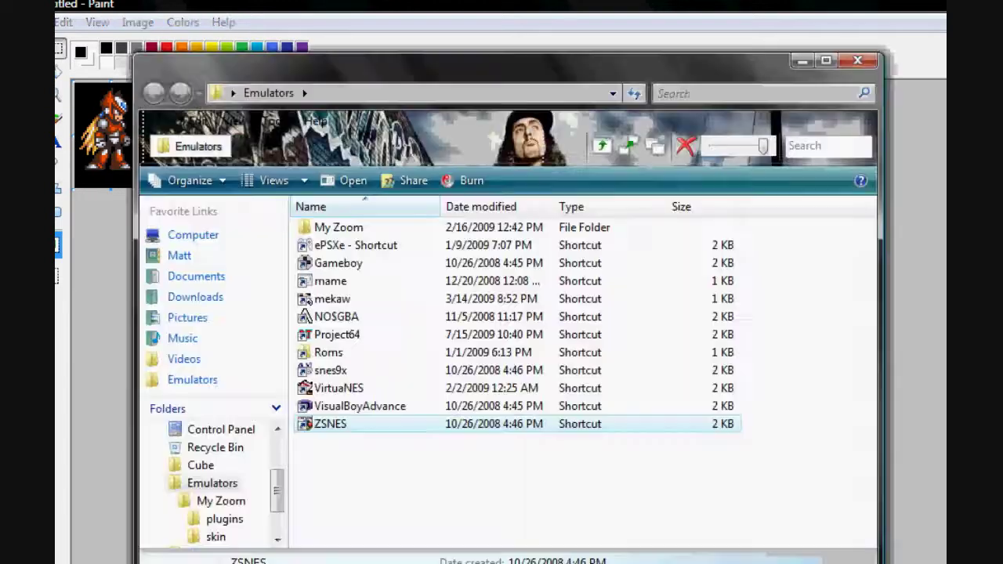
Browse to Pictures and open the Megaman folder
click(174, 338)
scroll(486, 398, down, 11)
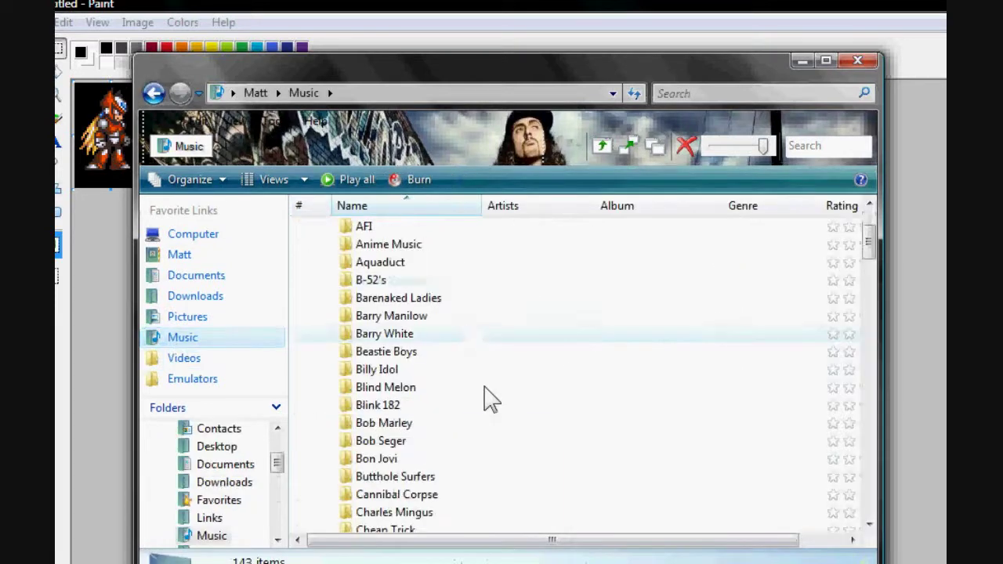
click(192, 319)
scroll(538, 408, down, 5)
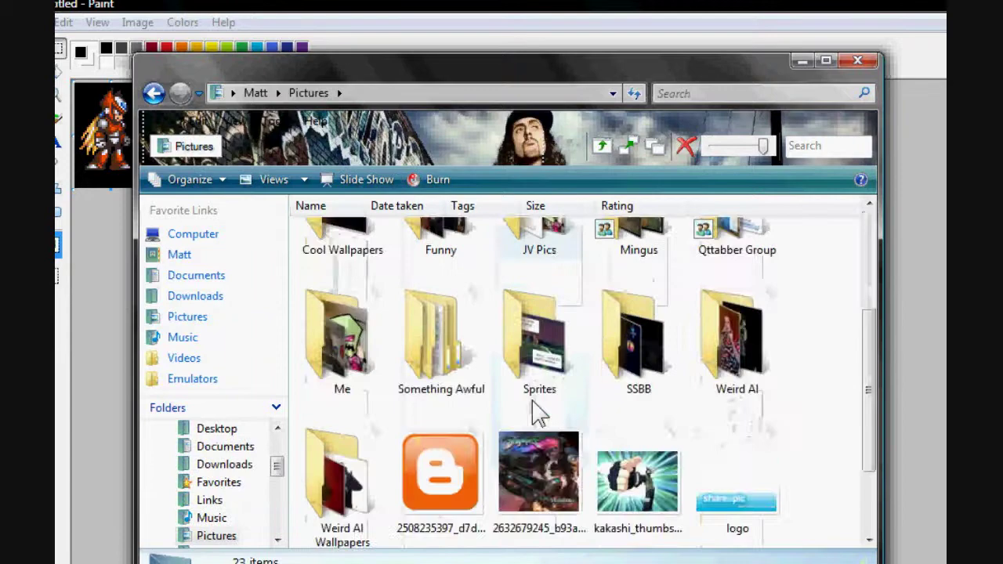
mouse_move(537, 412)
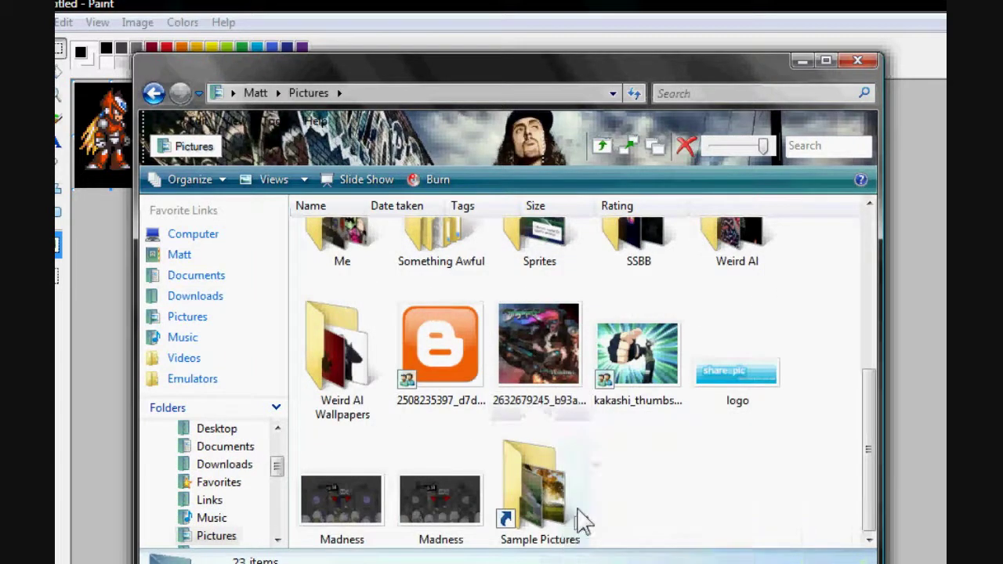
scroll(878, 490, up, 5)
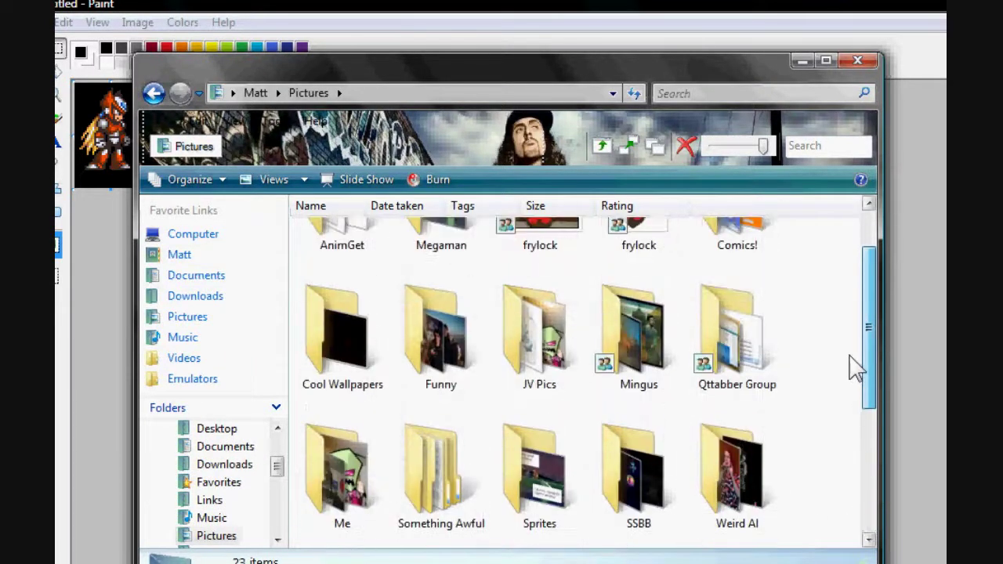
scroll(854, 368, down, 1)
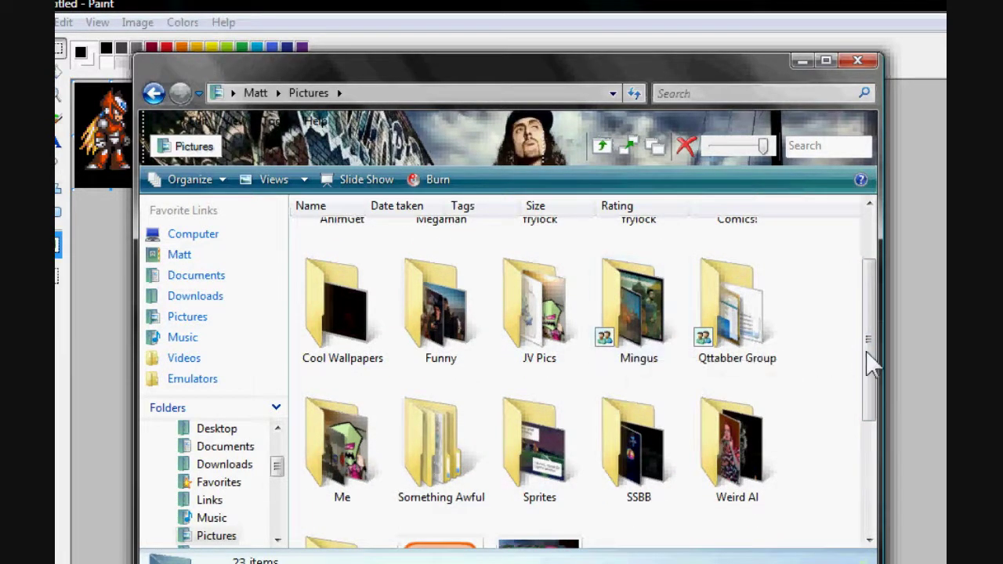
drag(869, 363, 860, 285)
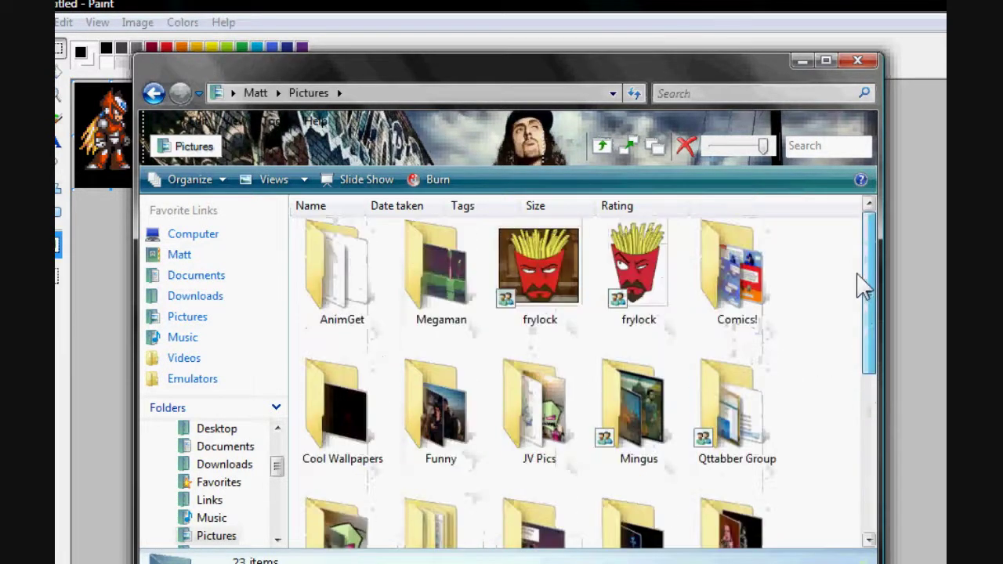
double_click(449, 262)
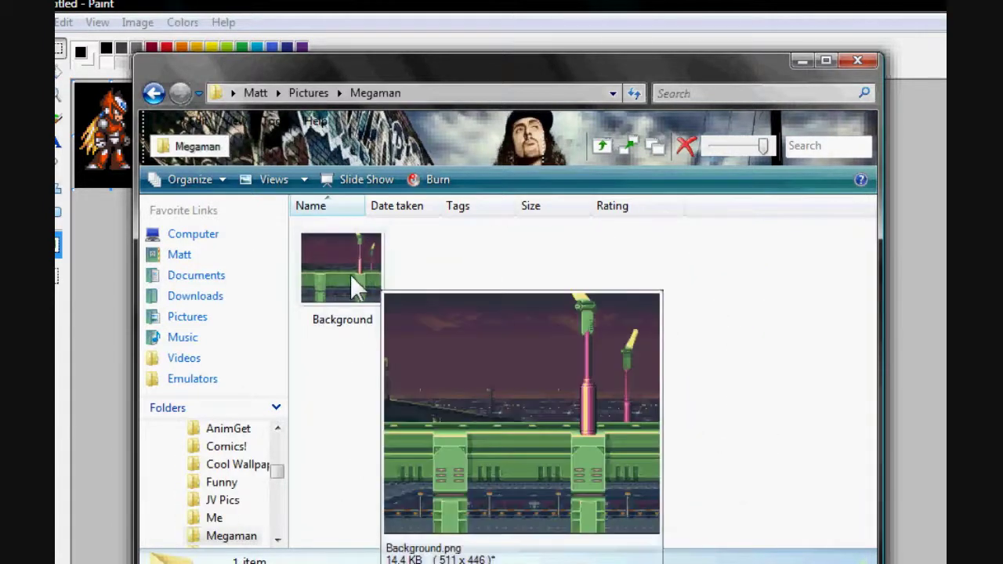
Open the Background image with gimp-2.6
right_click(349, 273)
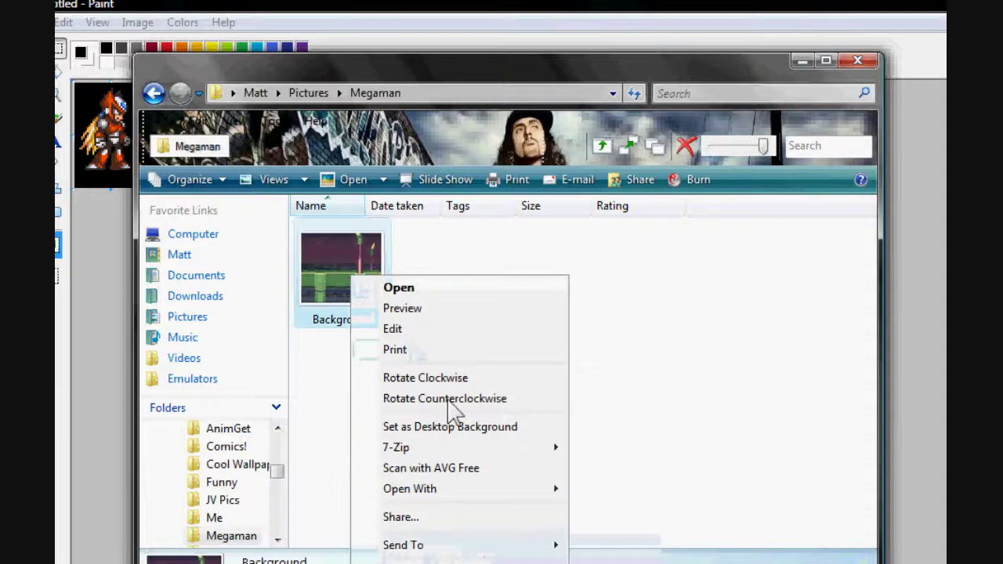
mouse_move(521, 494)
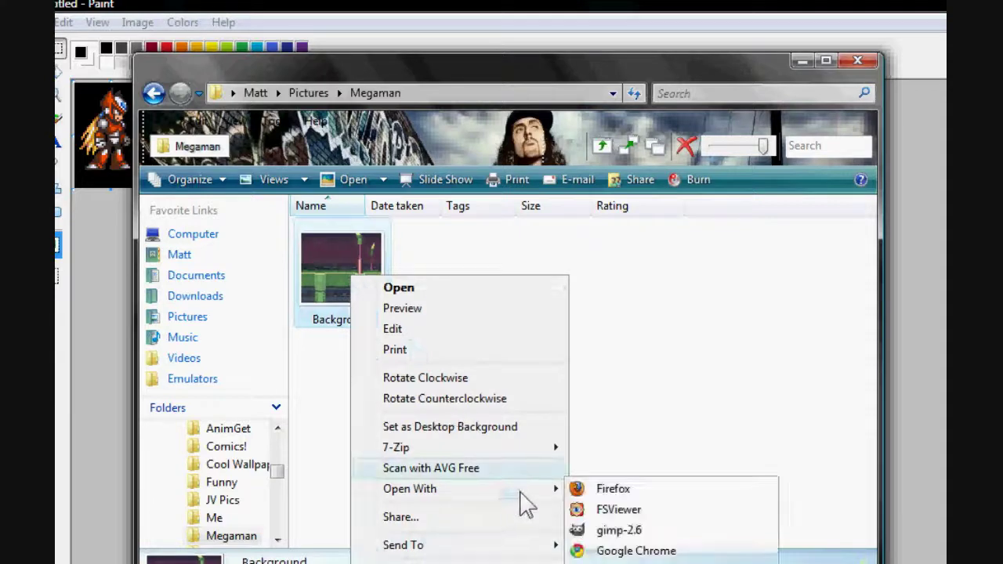
click(607, 526)
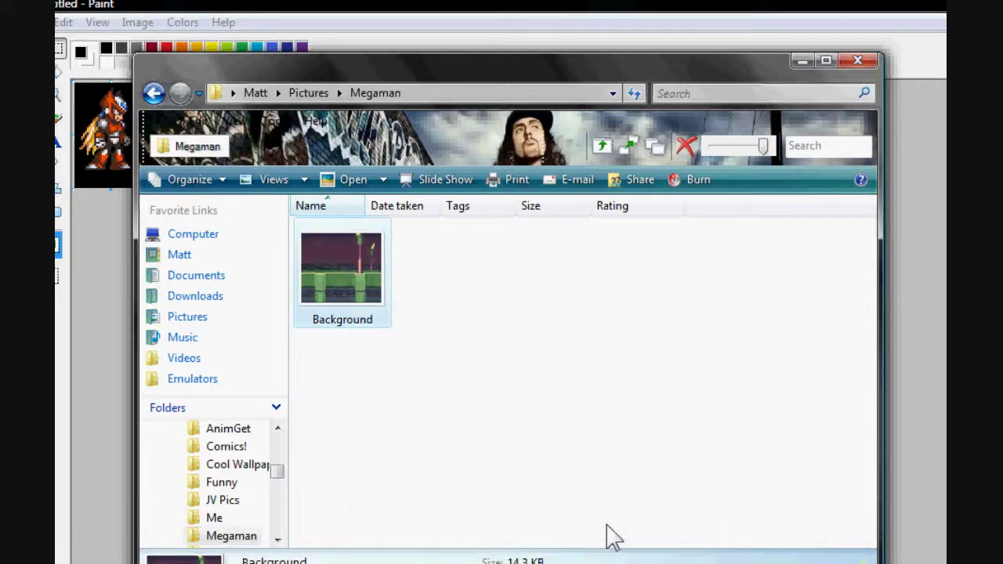